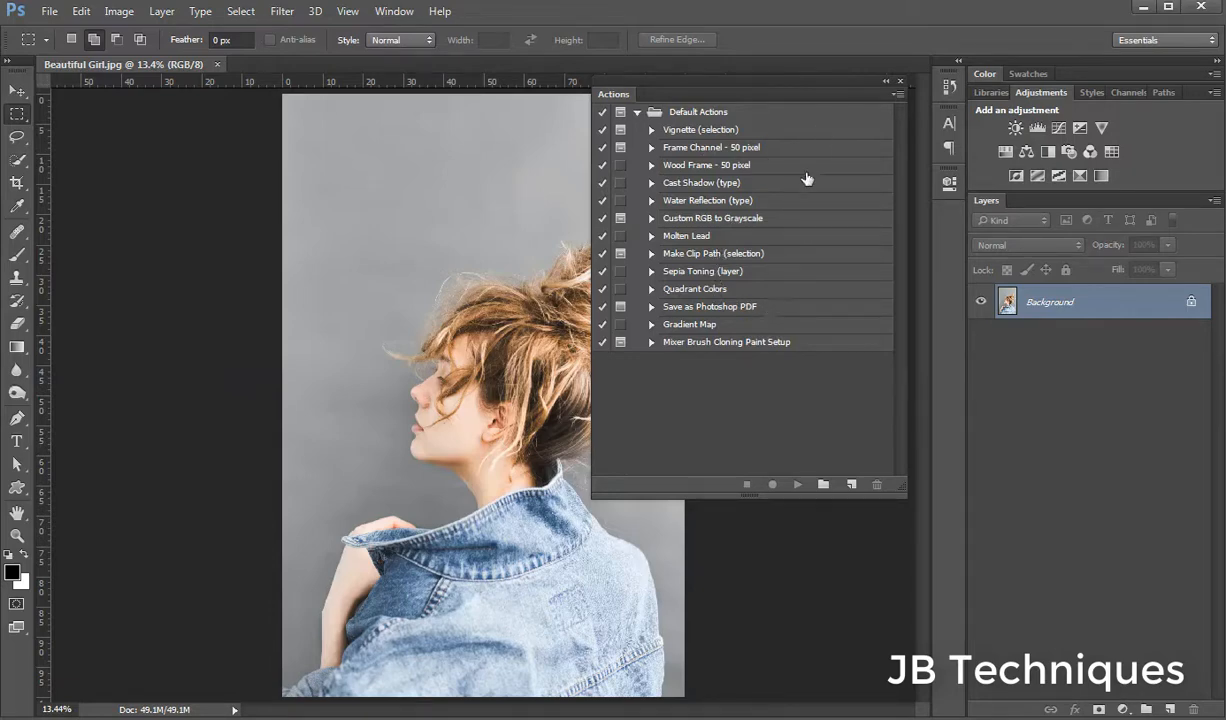
Step: Play the default Sepia Toning (layer) action on the photo and delete the two layers it adds
click(897, 94)
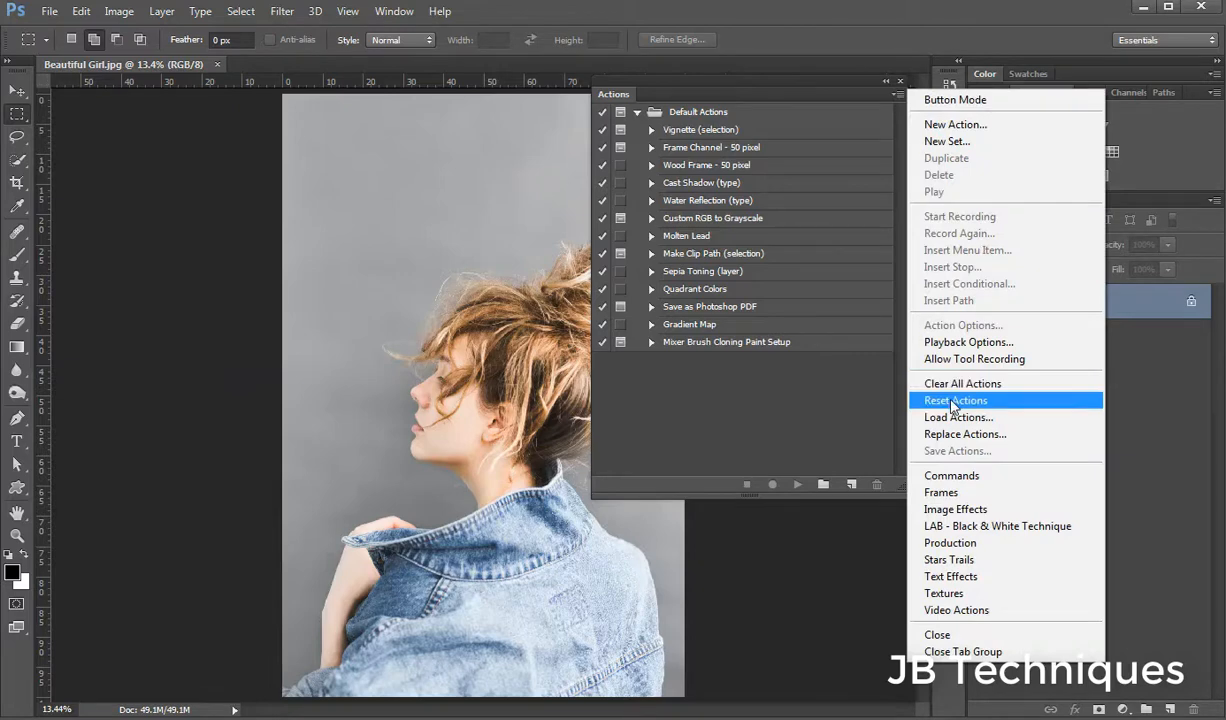
click(753, 378)
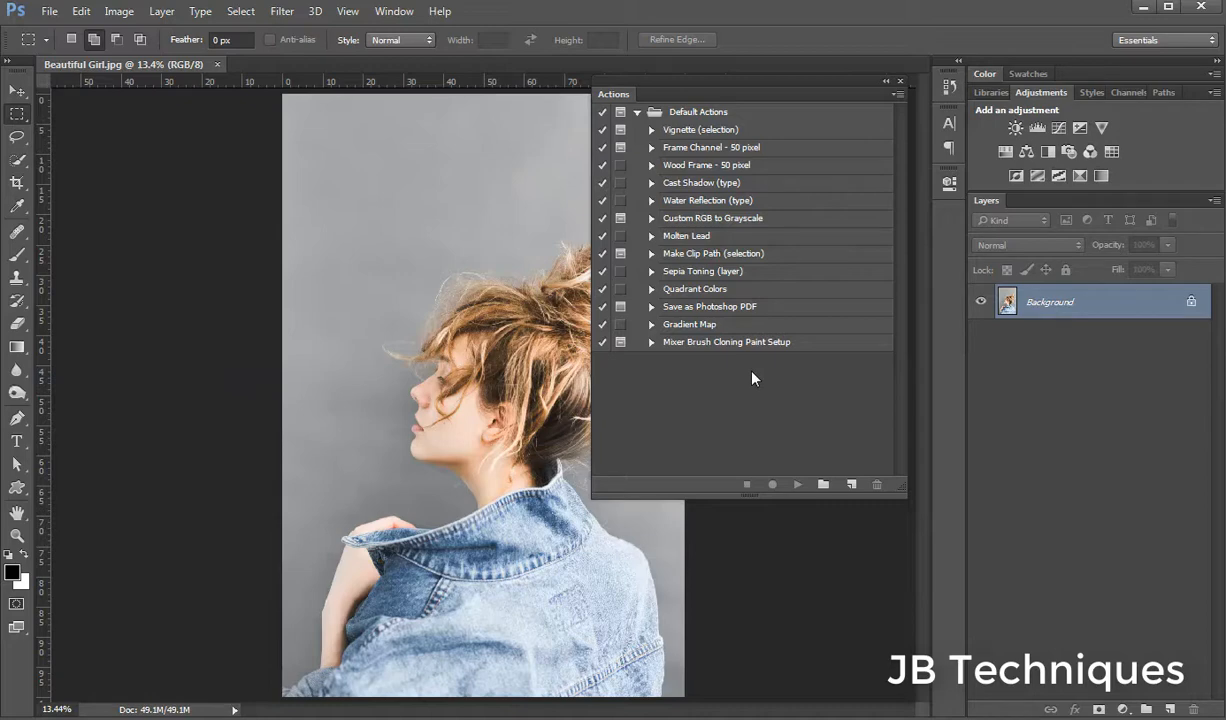
click(727, 274)
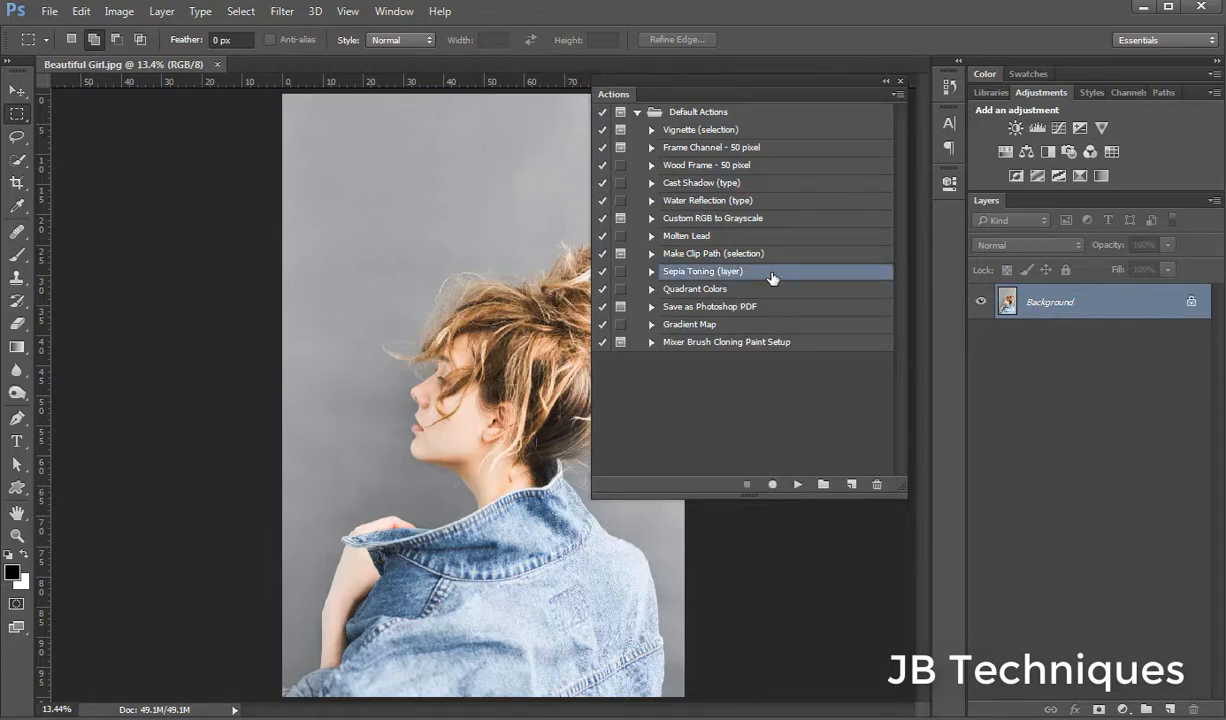
click(798, 485)
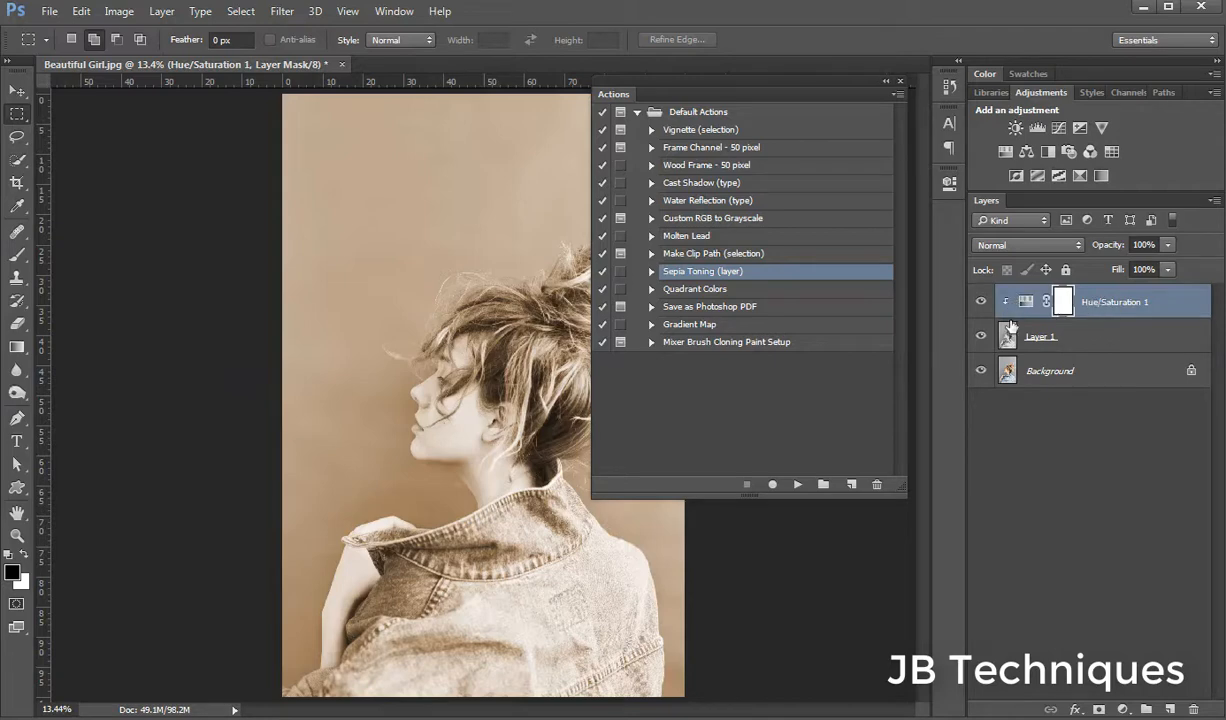
drag(1105, 300, 1197, 709)
drag(1068, 312, 1197, 707)
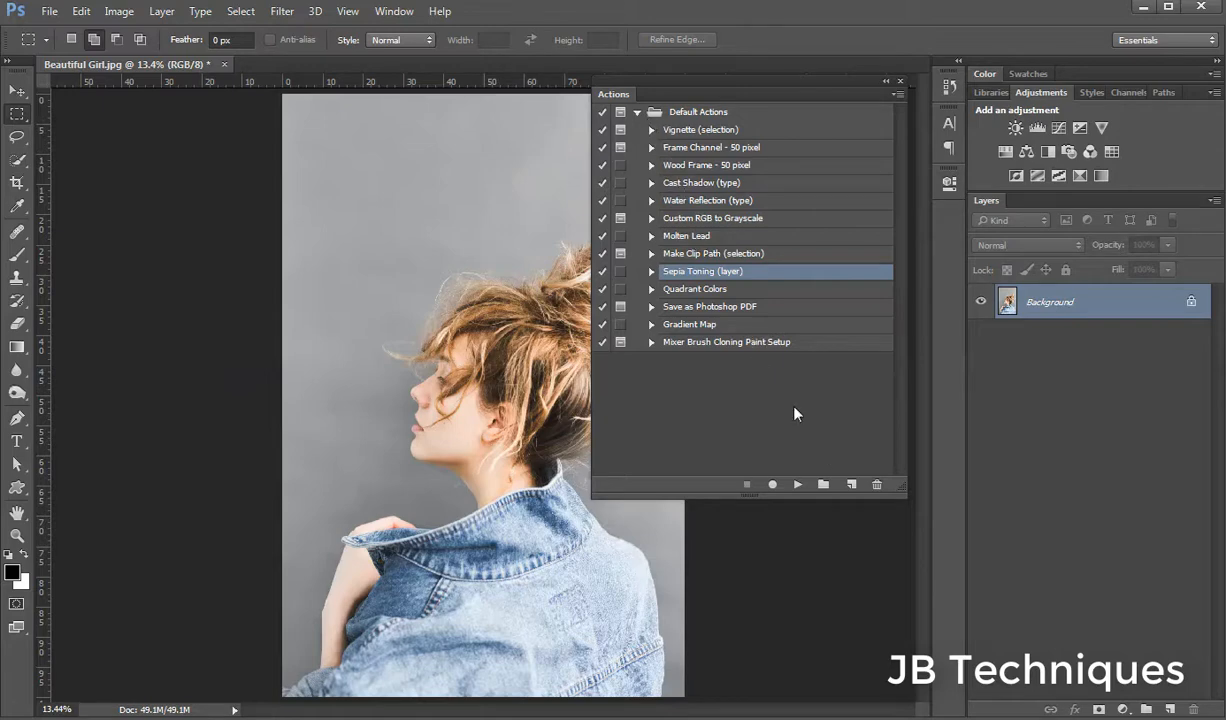
Step: Create a new action set named "Jb techniques"
click(824, 485)
text(Jb t)
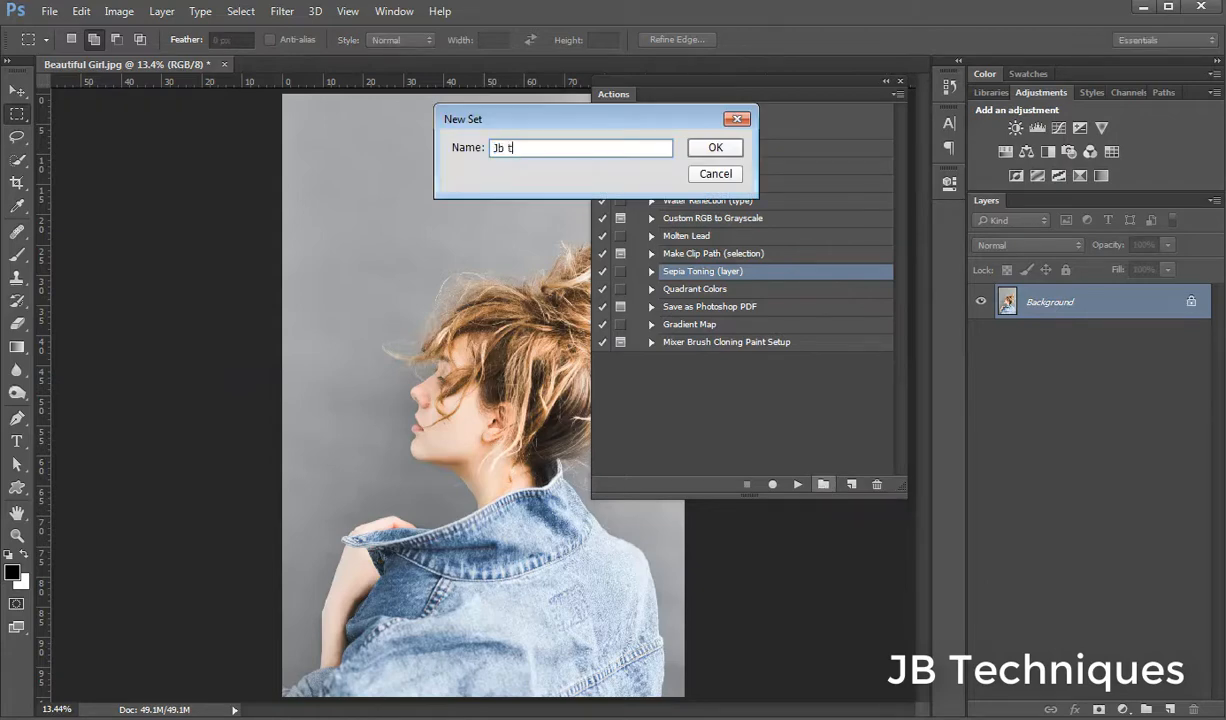
text(echniques)
click(708, 152)
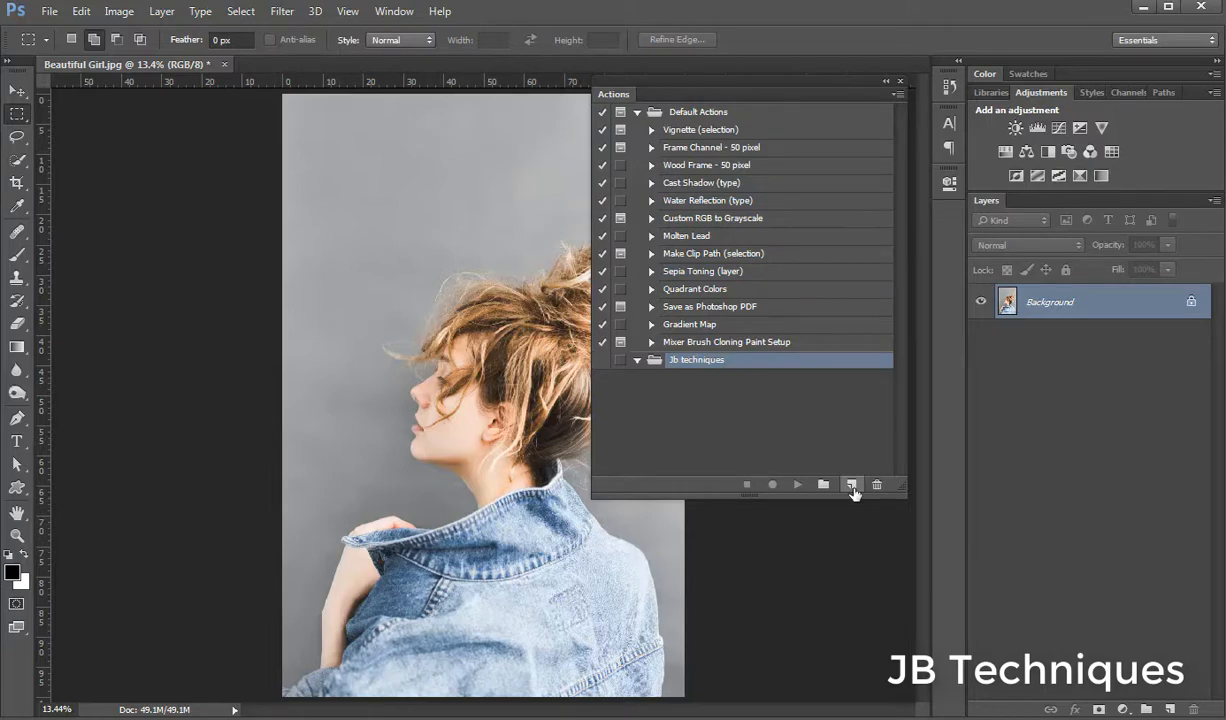
Step: Create a new action named "Sharpen" in the Jb techniques set and start recording it
click(851, 485)
text(Sharepen)
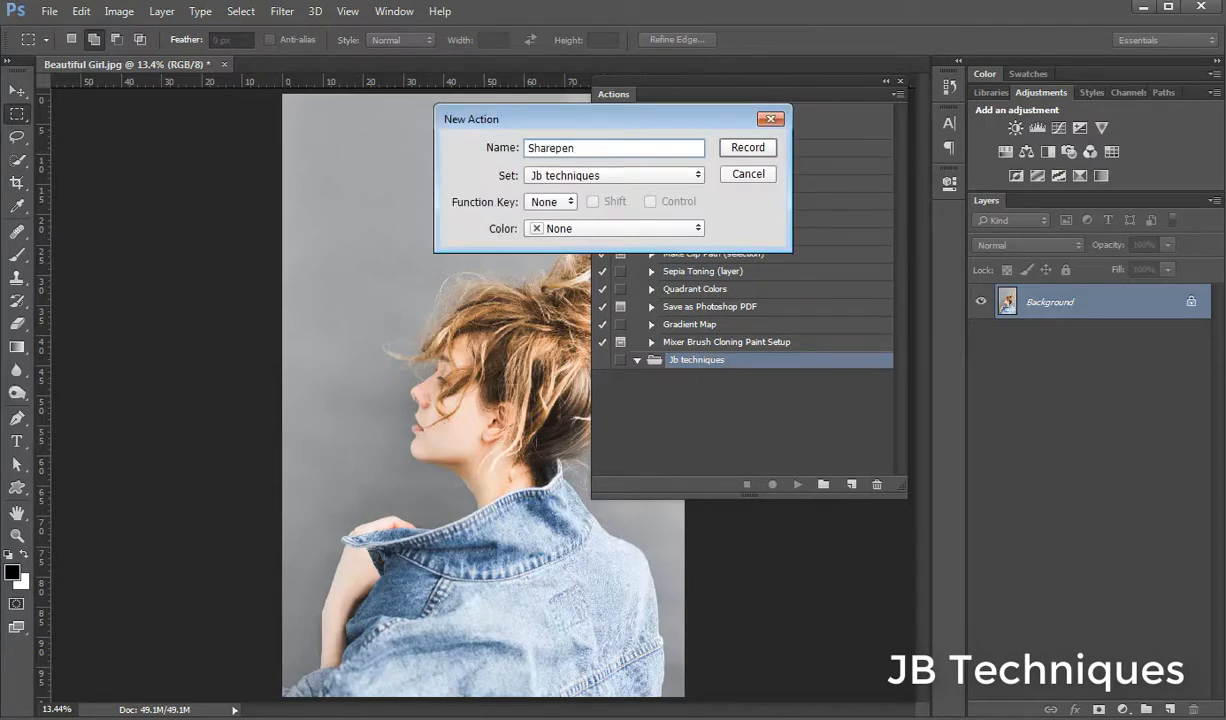
click(550, 147)
key(BackSpace)
click(740, 148)
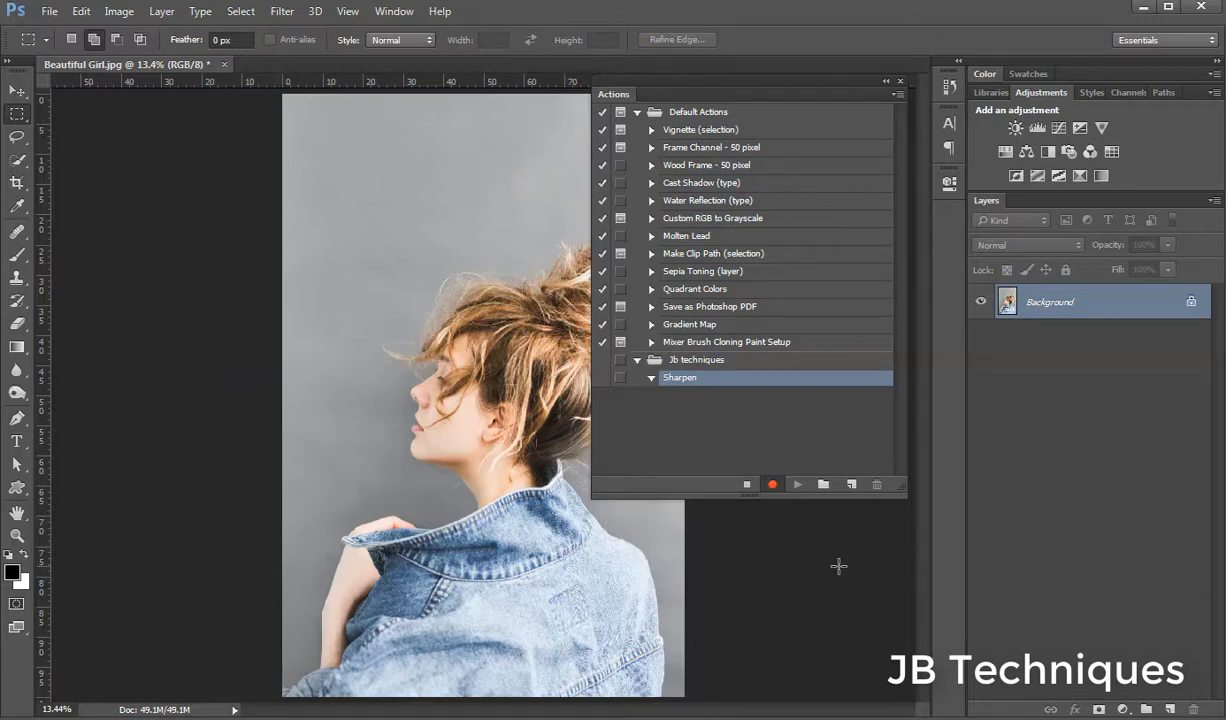
Step: Record adding a blank layer in the Sharpen action, and delete that layer from the image once recording is stopped
click(1171, 708)
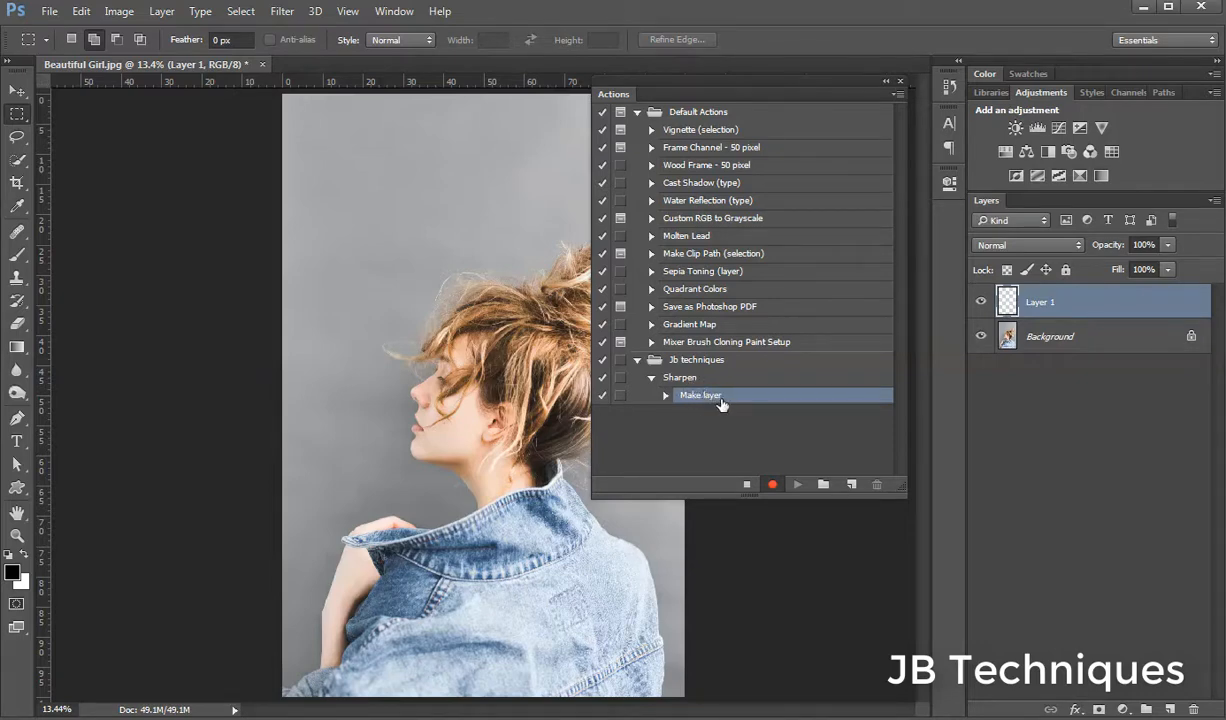
click(747, 485)
drag(1080, 300, 1192, 709)
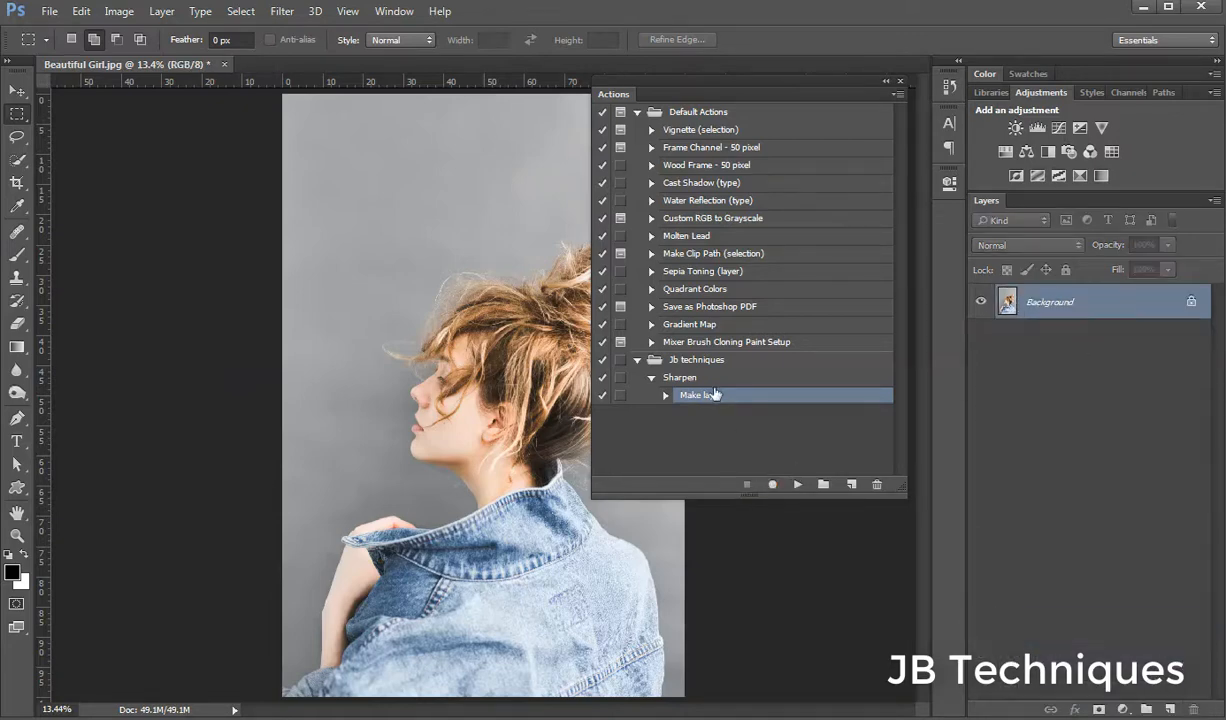
Step: Test-play the Sharpen action, and delete both the layer it adds and its recorded Make layer step
click(660, 378)
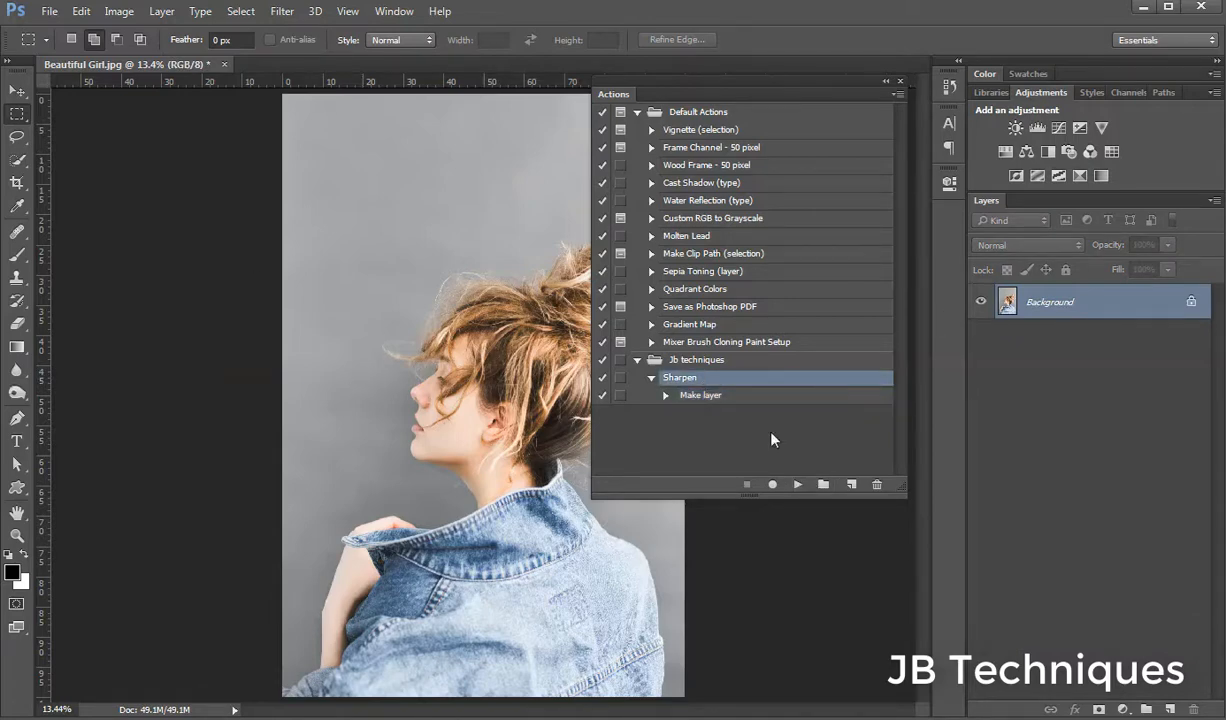
click(797, 484)
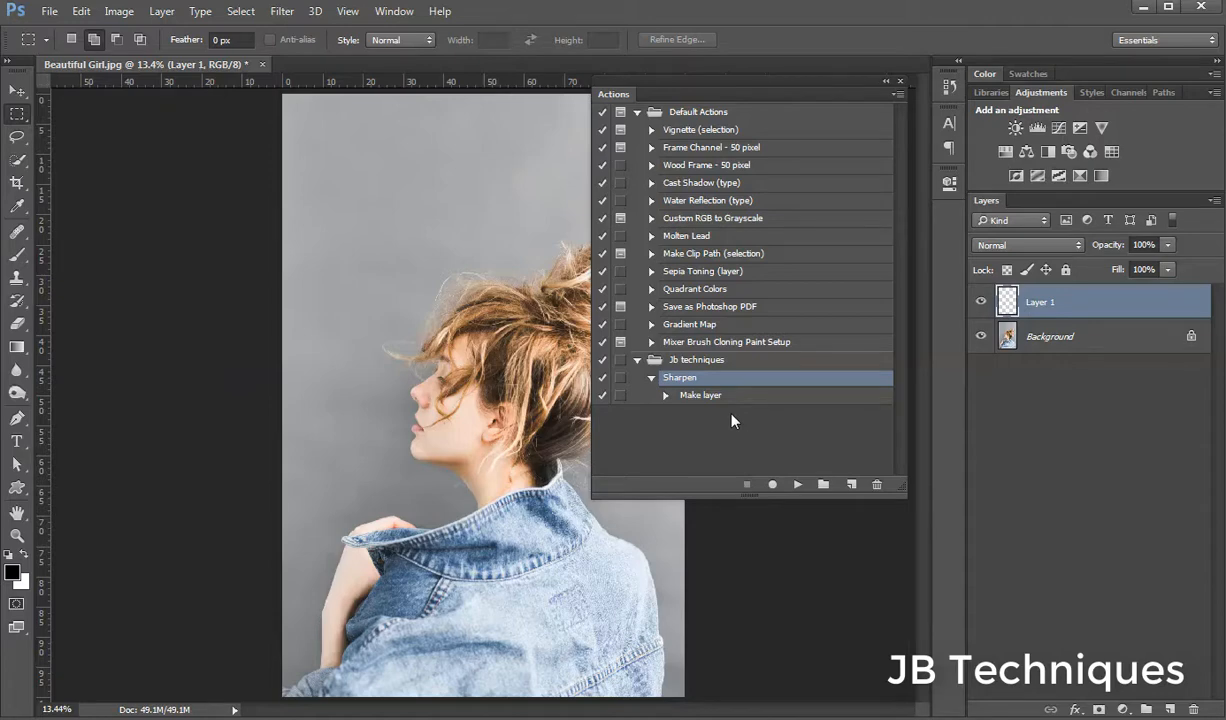
drag(1020, 300, 1190, 705)
drag(700, 395, 880, 483)
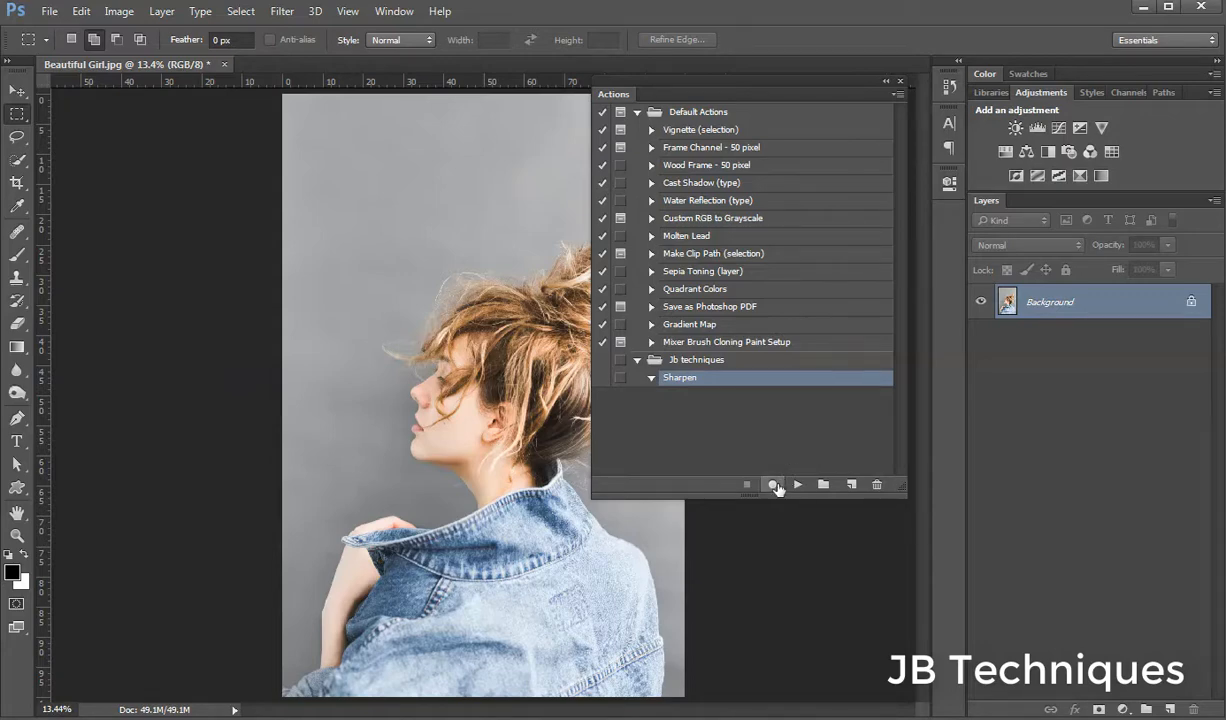
Step: Resume recording in the Sharpen action and fill a new layer using Apply Image with Merged, RGB, Multiply blending and 100% opacity
click(775, 485)
click(1171, 709)
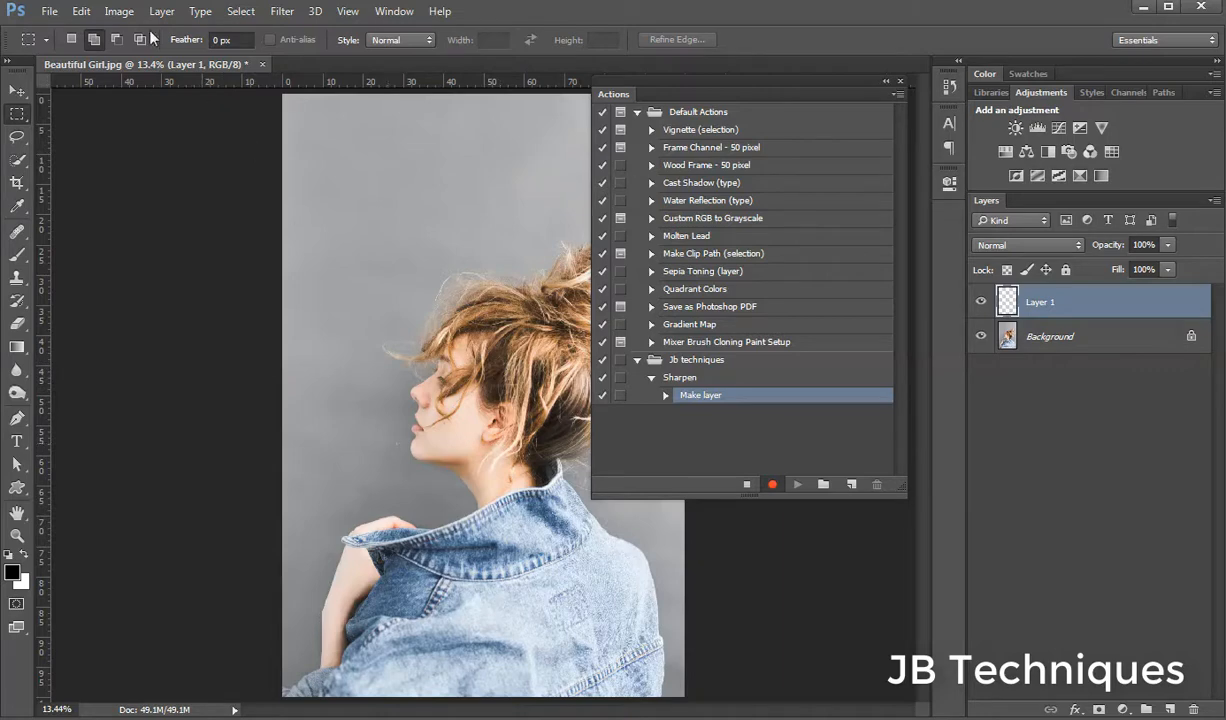
click(119, 11)
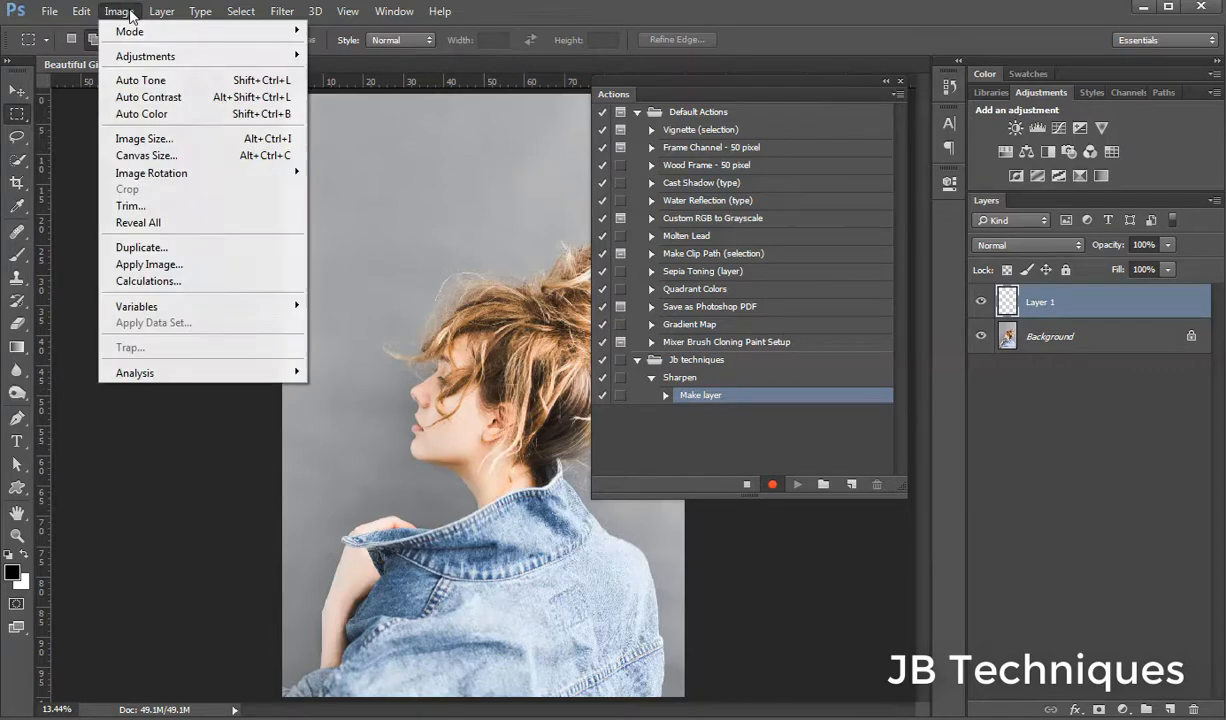
click(172, 265)
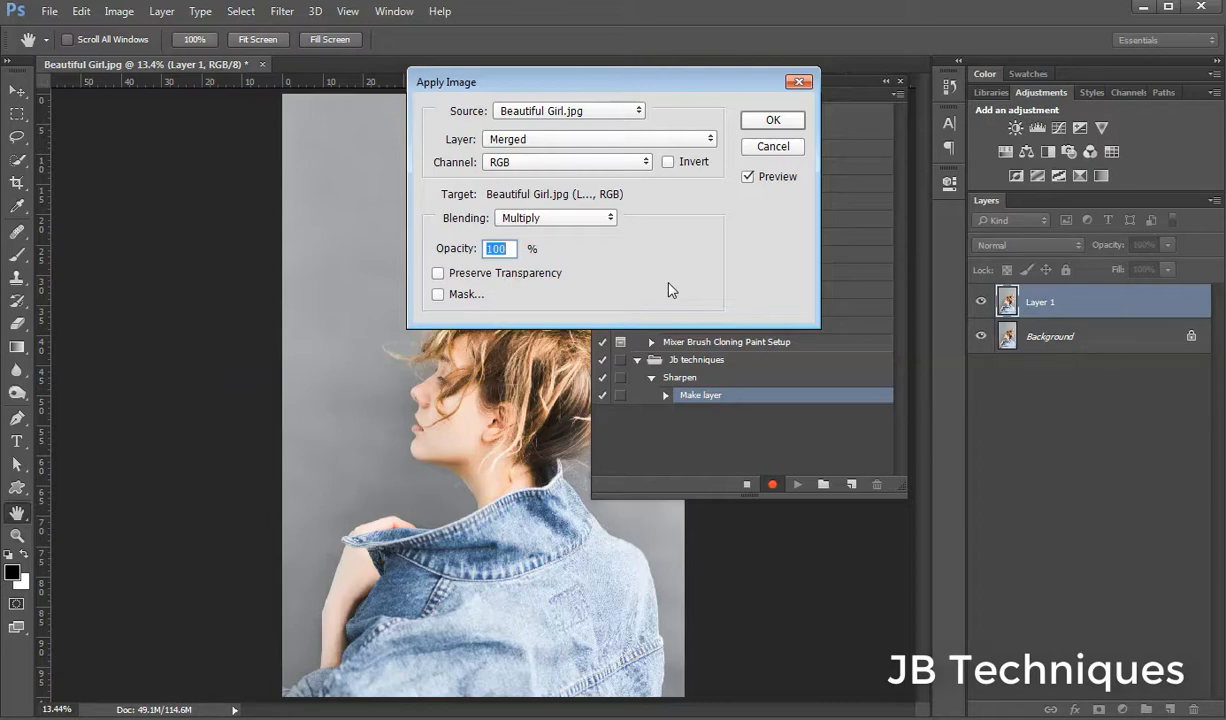
click(758, 121)
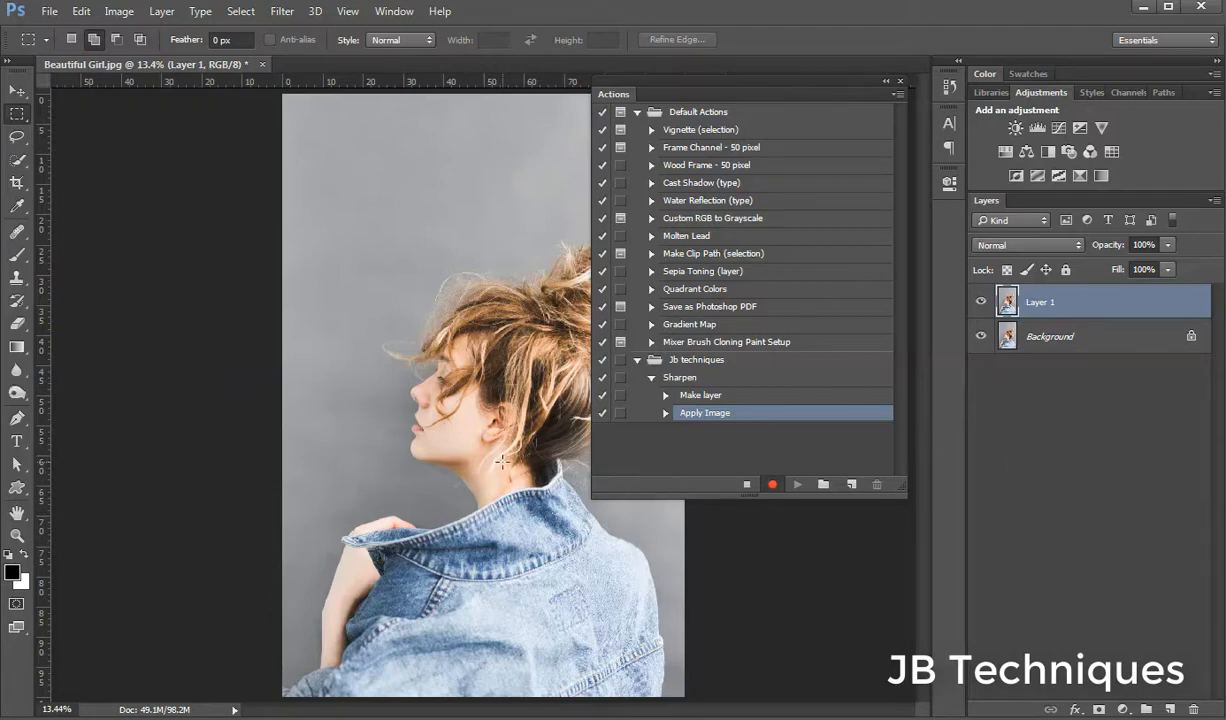
Step: Desaturate Layer 1 and convert it to a smart object while recording
click(118, 12)
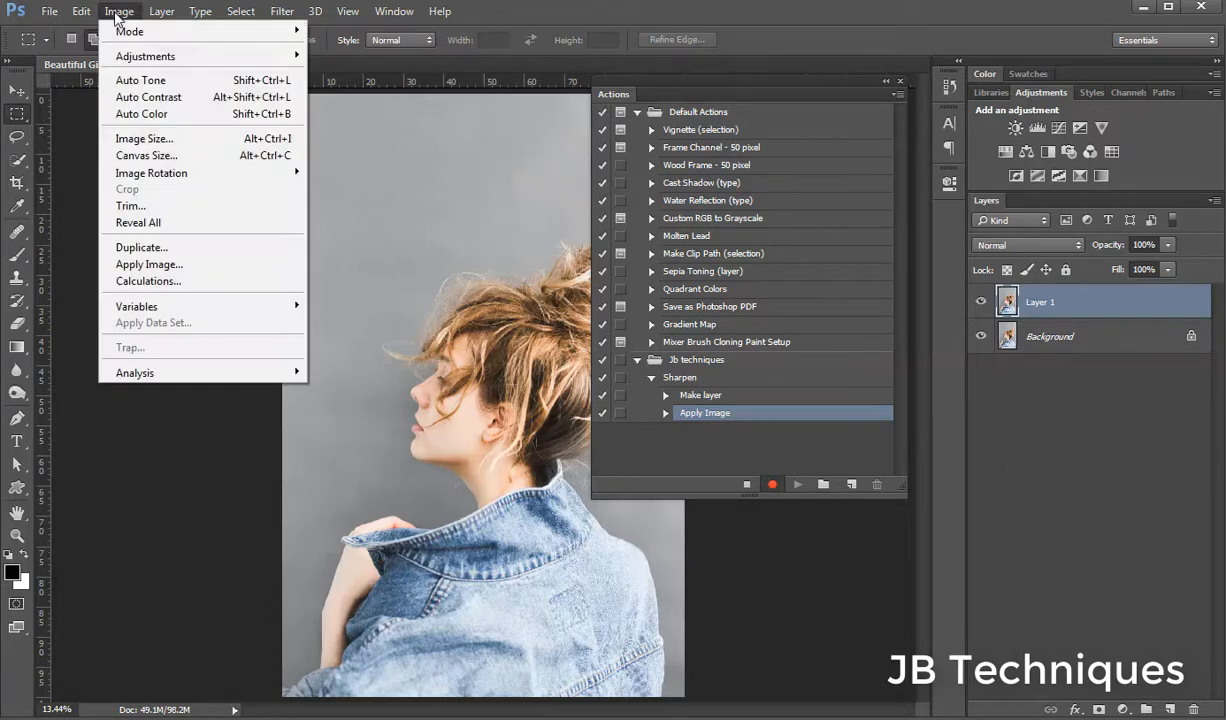
mouse_move(140, 61)
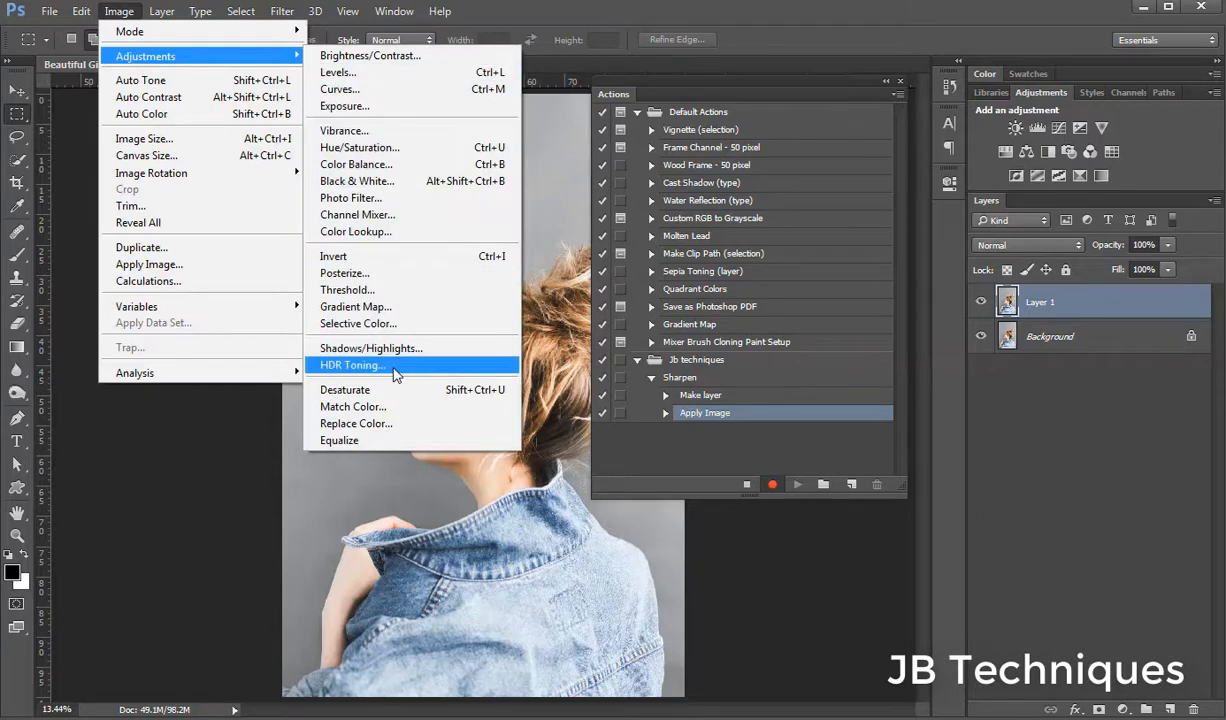
click(395, 390)
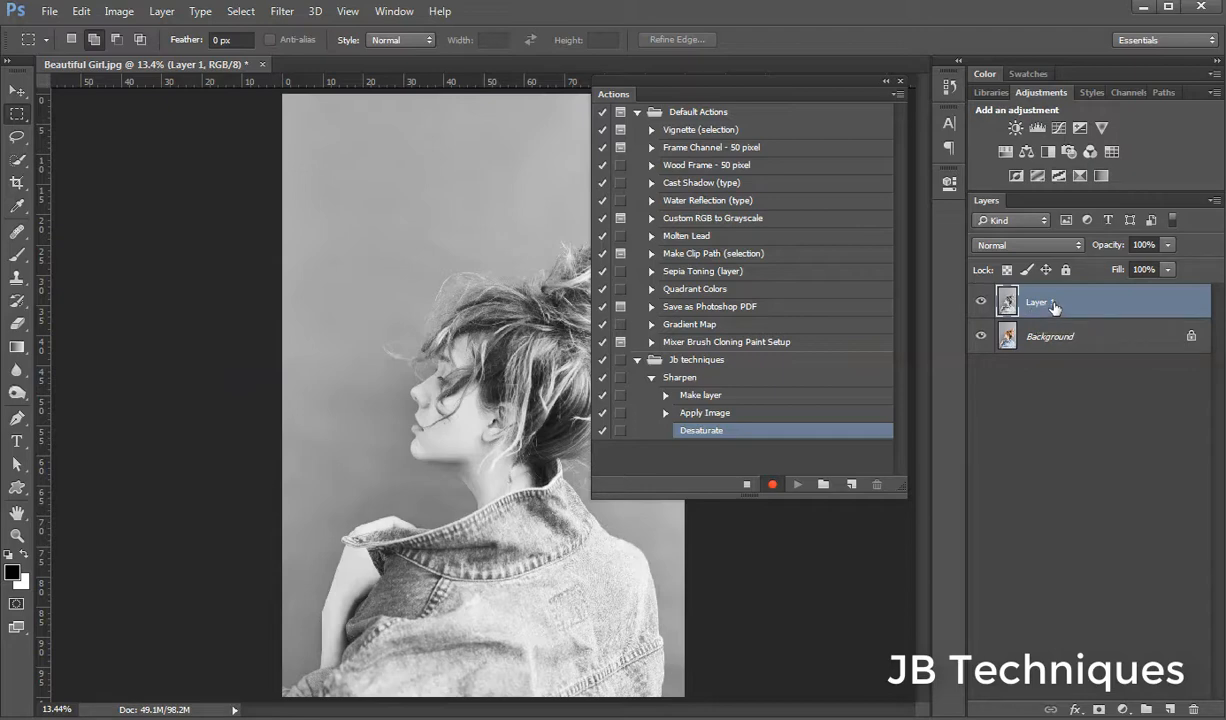
right_click(1107, 306)
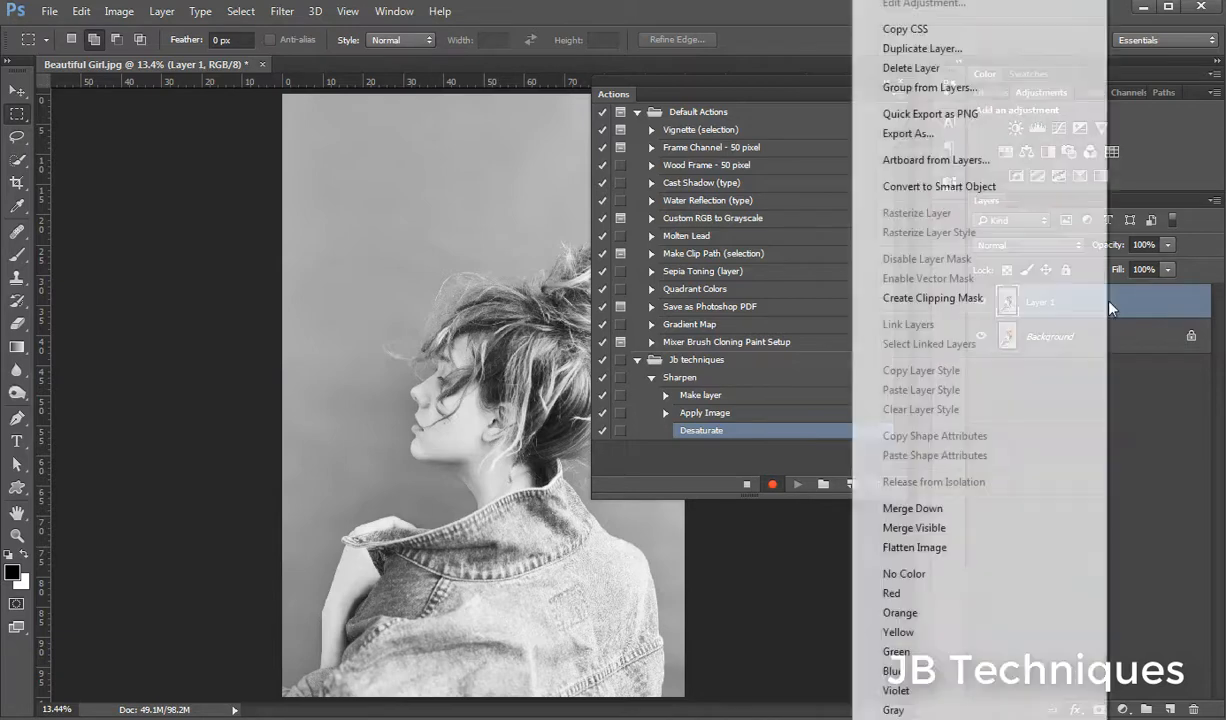
click(993, 190)
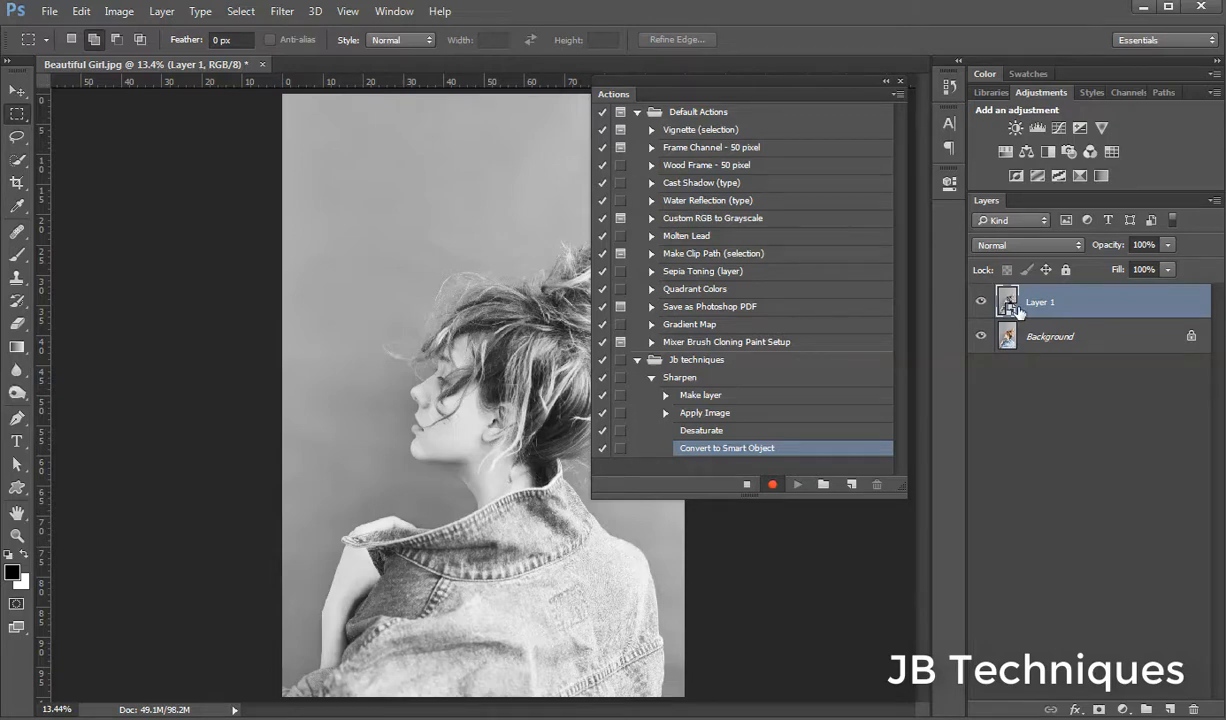
Step: Apply a High Pass filter with a radius of 4.8 pixels to Layer 1
click(289, 14)
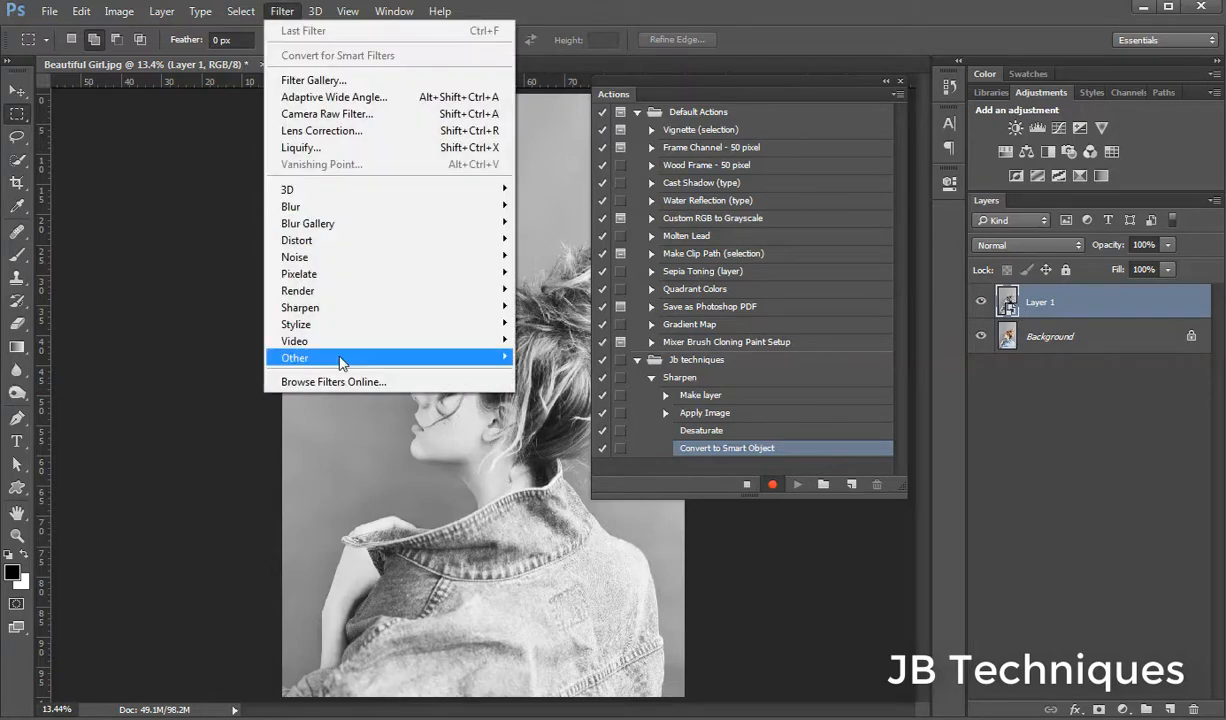
mouse_move(340, 357)
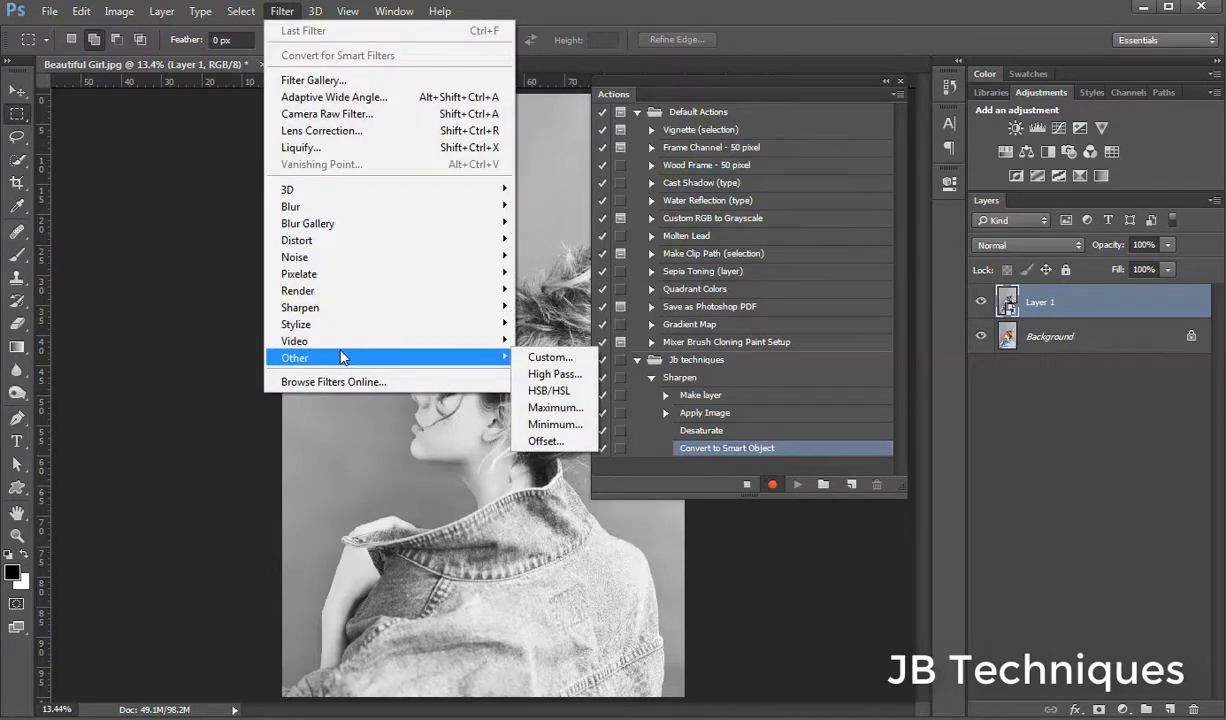
click(538, 376)
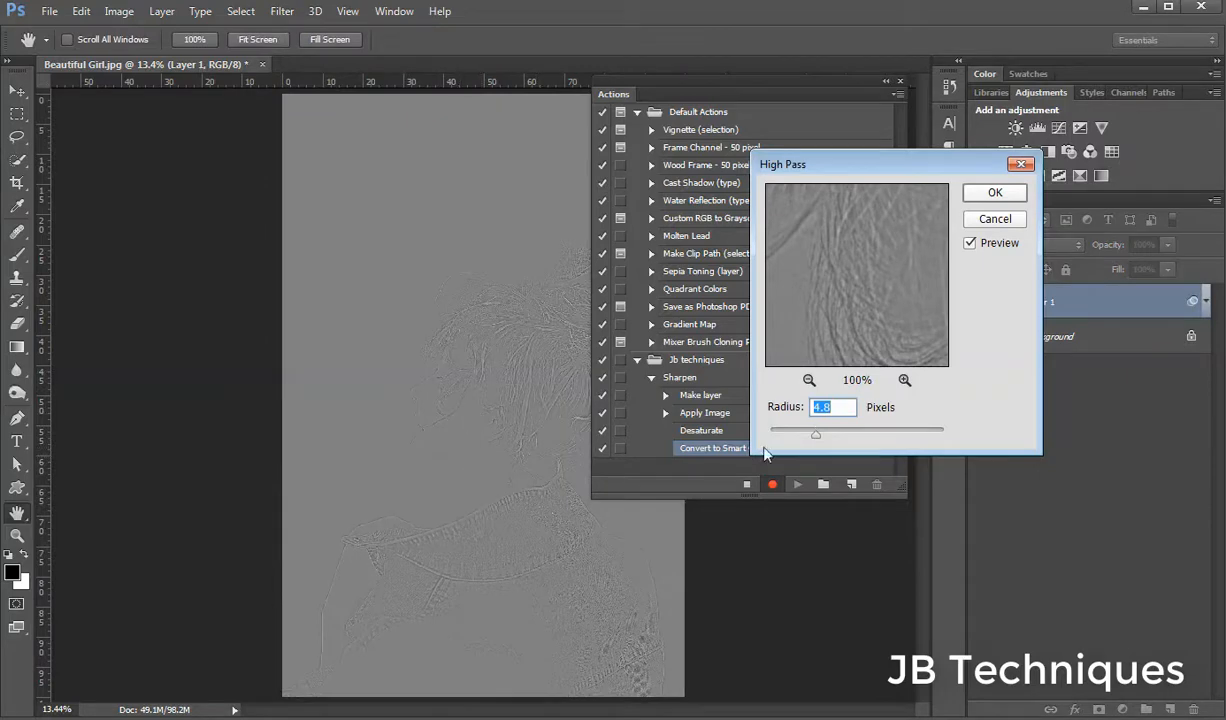
click(995, 193)
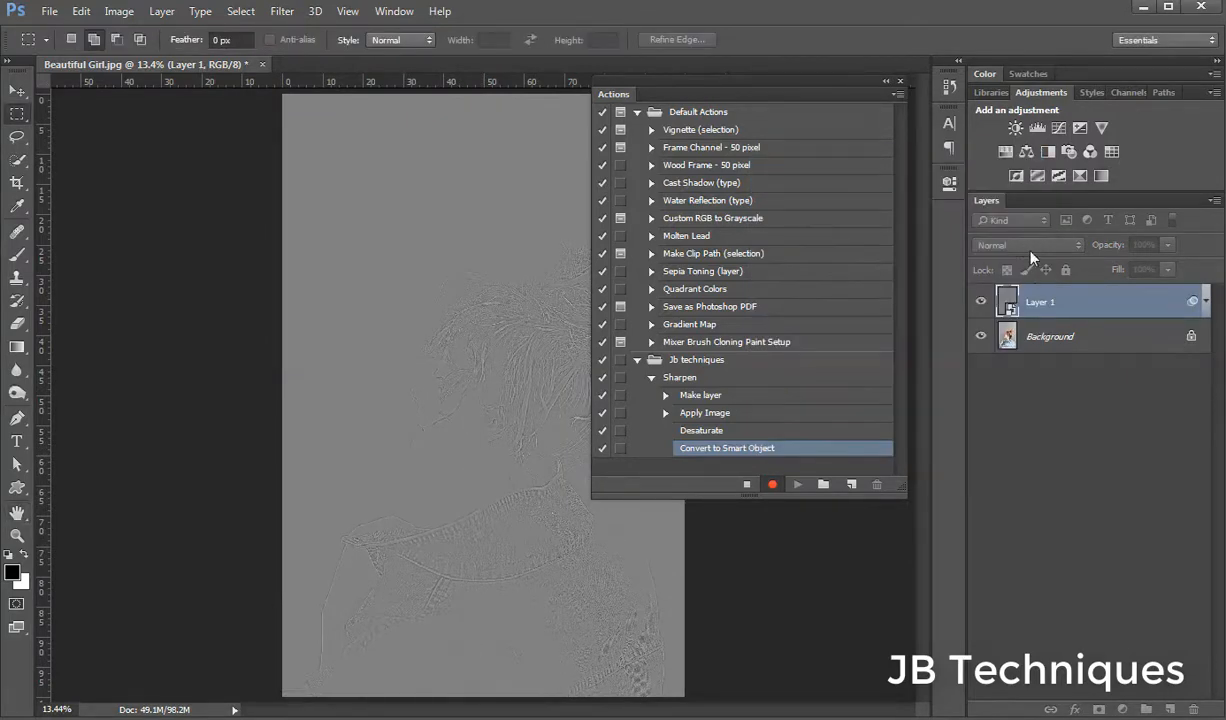
Step: Set Layer 1's blend mode to Overlay and stop recording the Sharpen action
click(1030, 246)
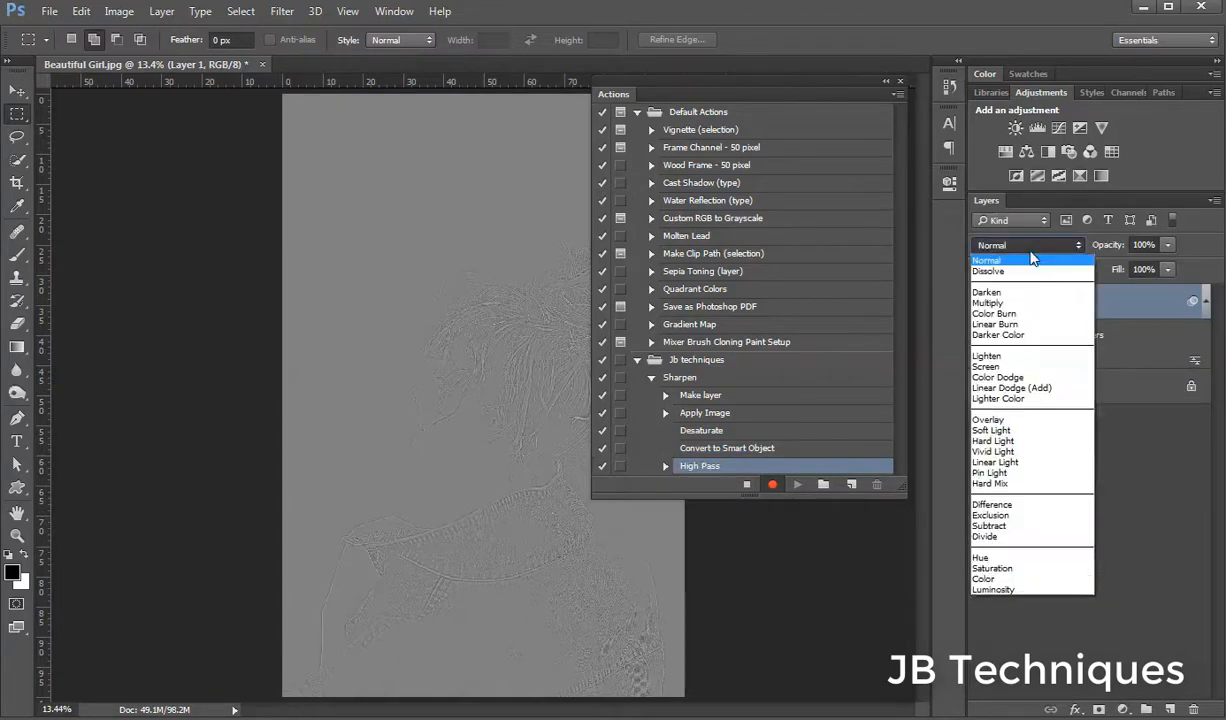
click(988, 420)
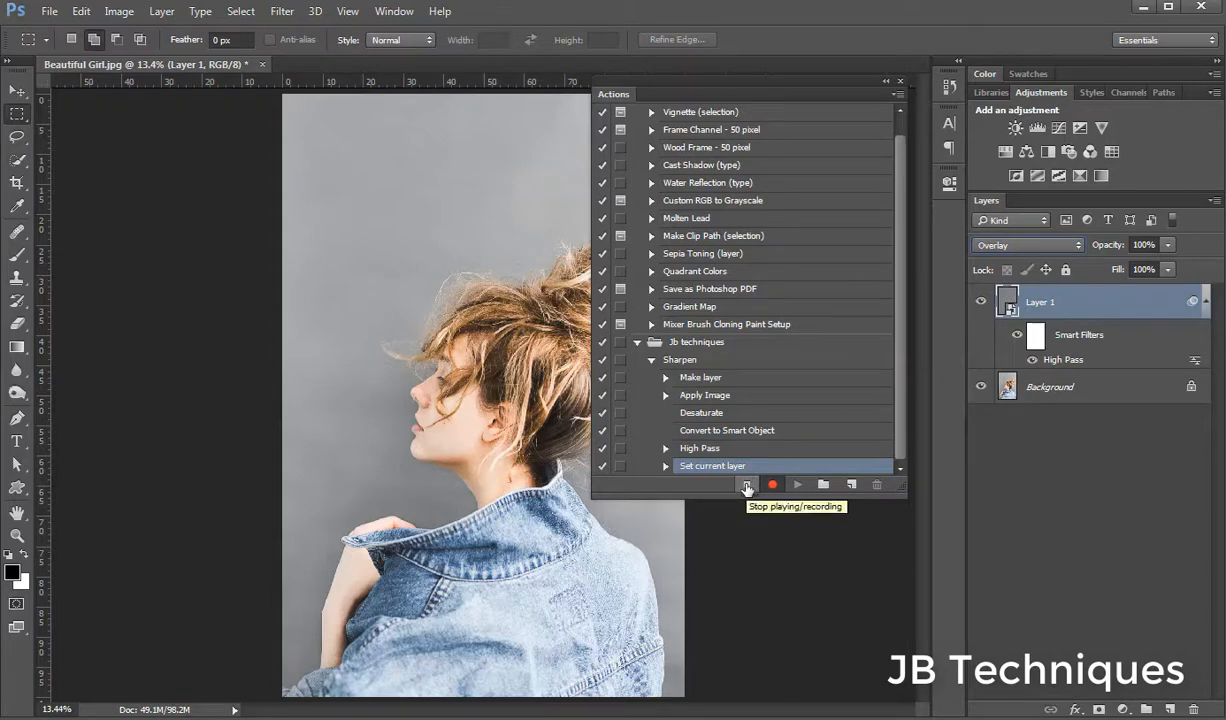
click(746, 485)
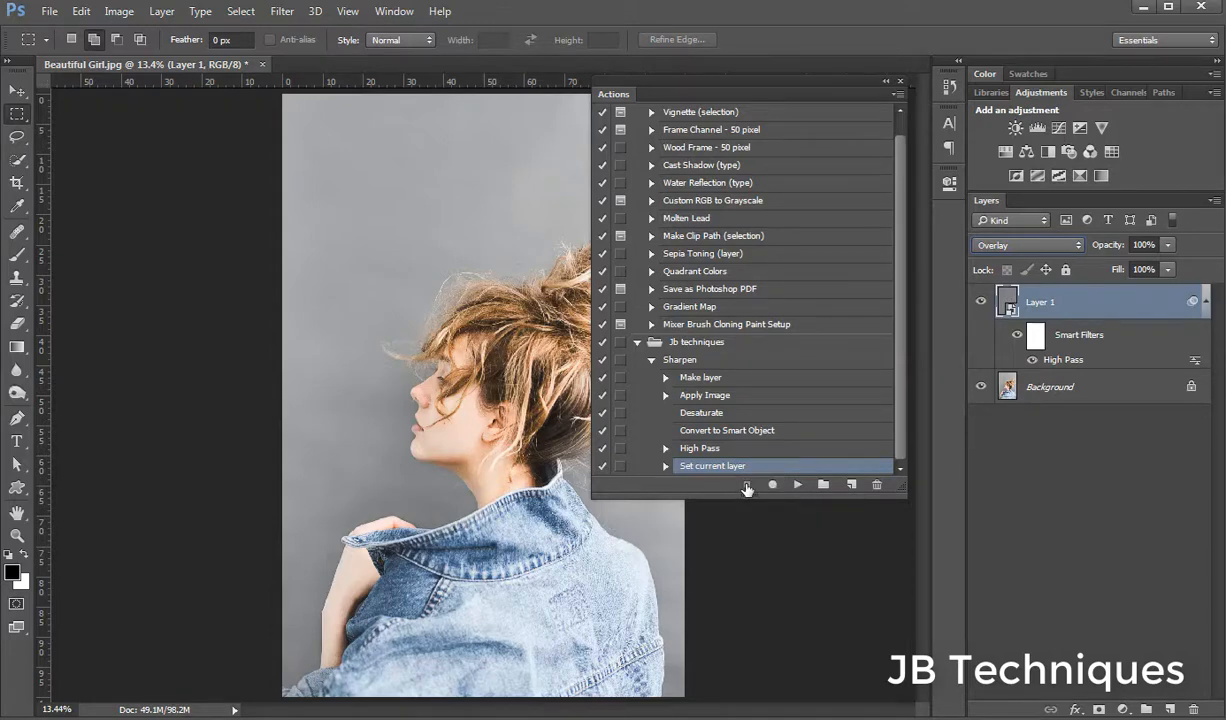
Step: Examine the hair and face up close with Layer 1 hidden and shown to compare the sharpening
scroll(397, 414, up, 3)
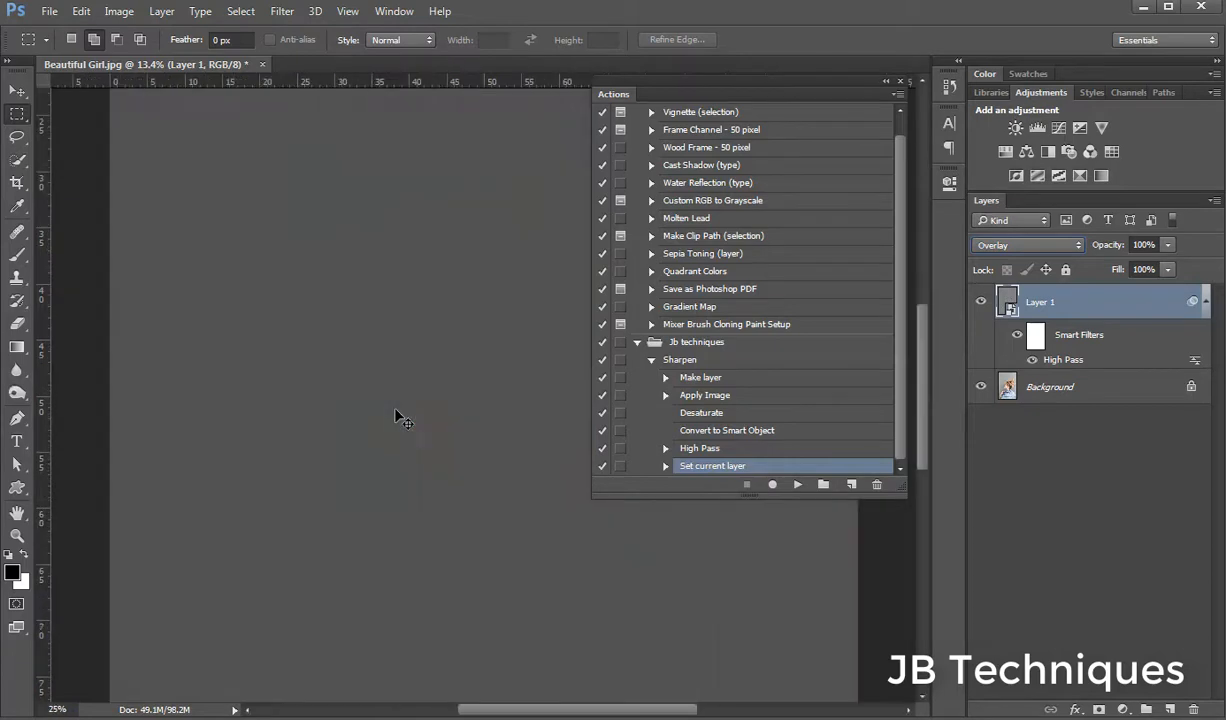
drag(493, 408, 313, 405)
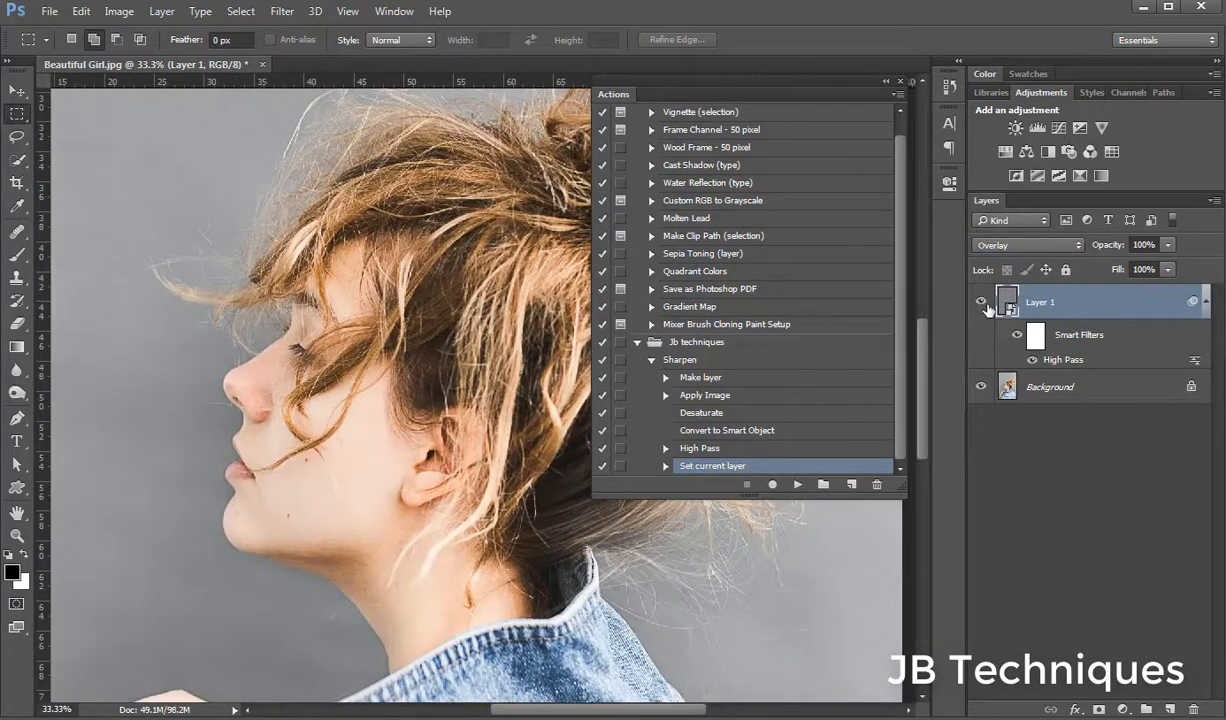
click(983, 303)
click(983, 303)
click(983, 303)
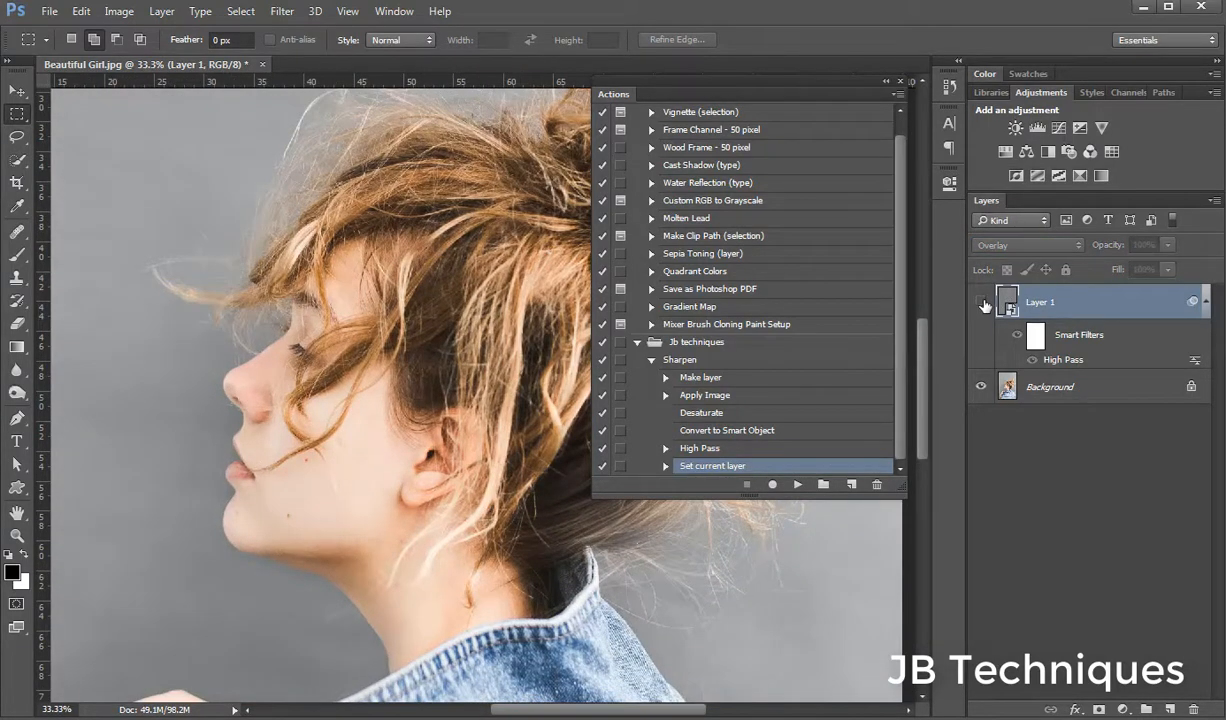
click(983, 303)
Step: Delete Layer 1 and play the whole Sharpen action on the Background layer
drag(1048, 307, 1196, 710)
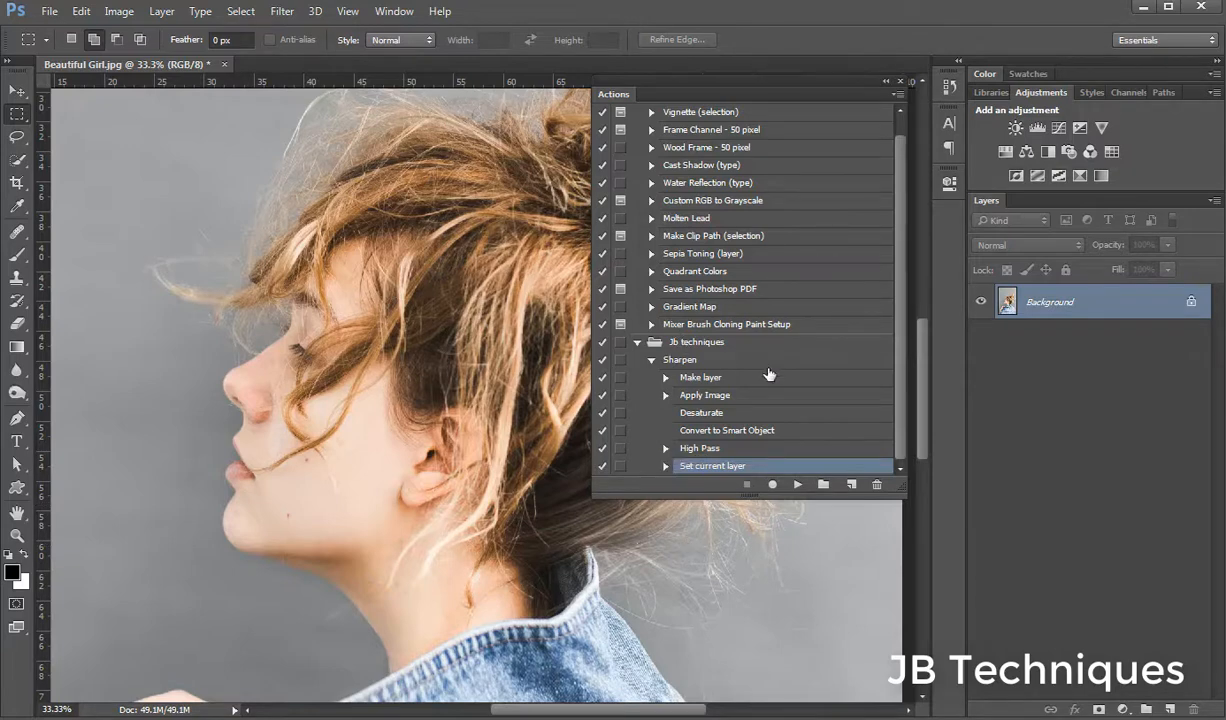
click(709, 361)
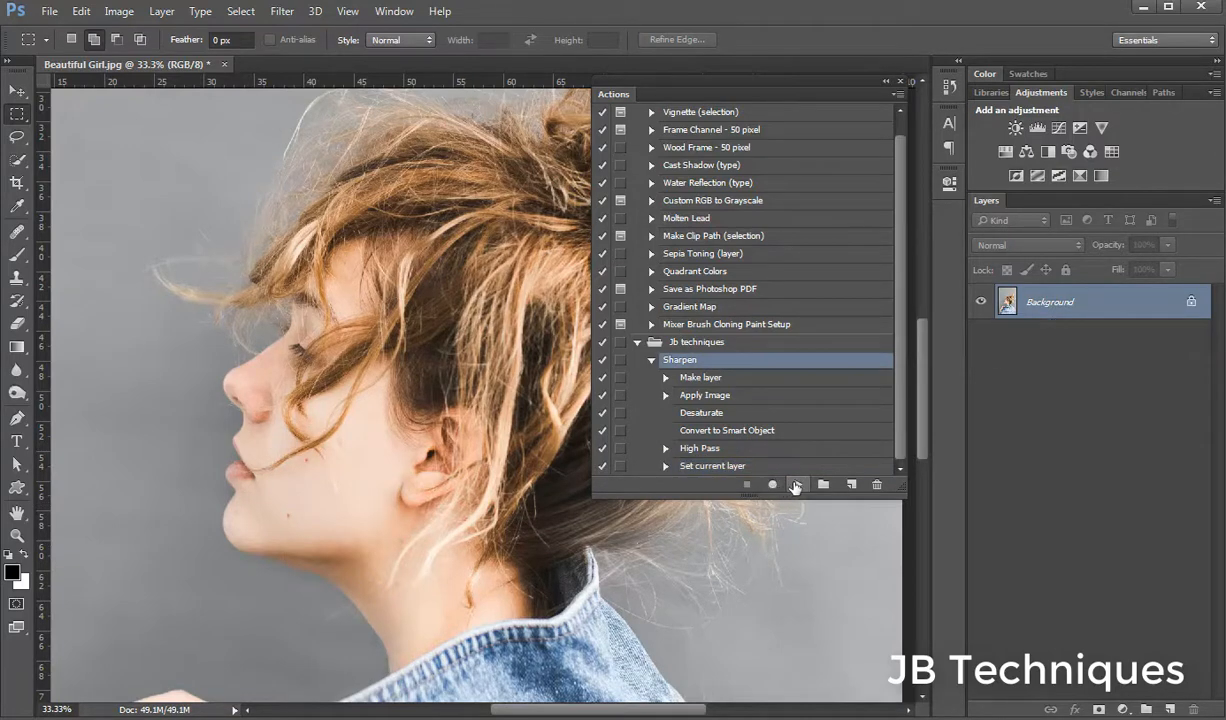
click(797, 484)
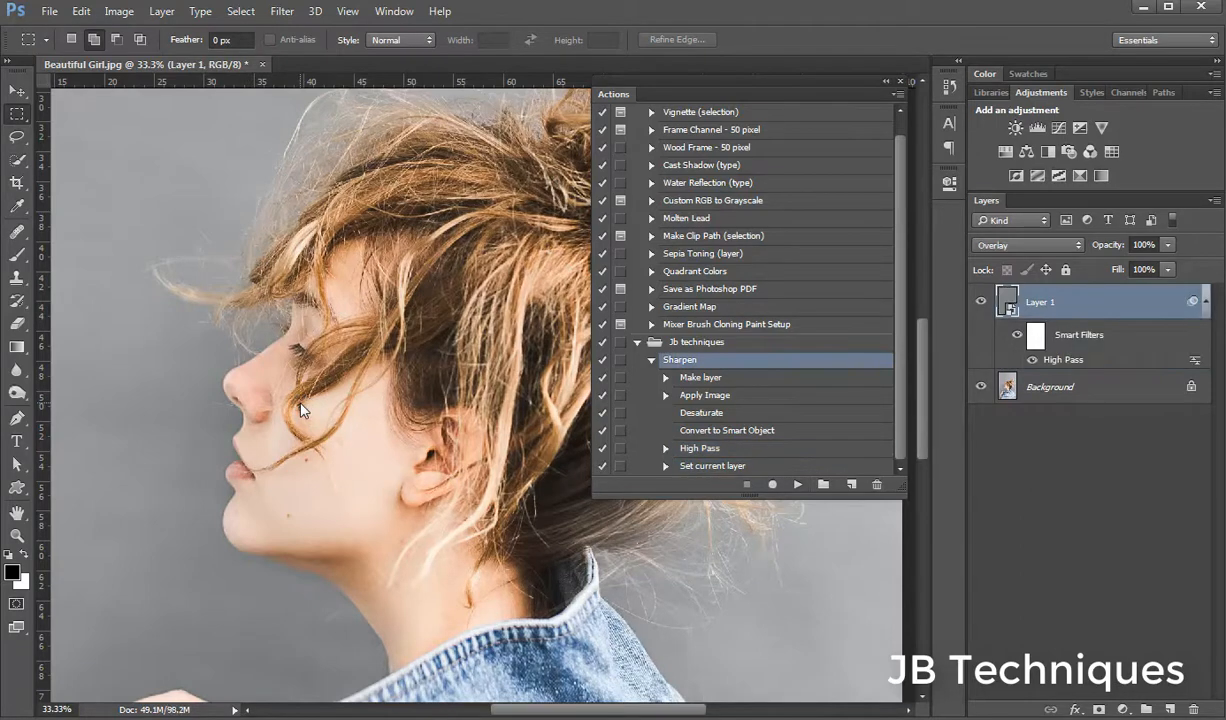
Step: Compare the photo with Layer 1 hidden and shown, and delete Layer 1
click(982, 302)
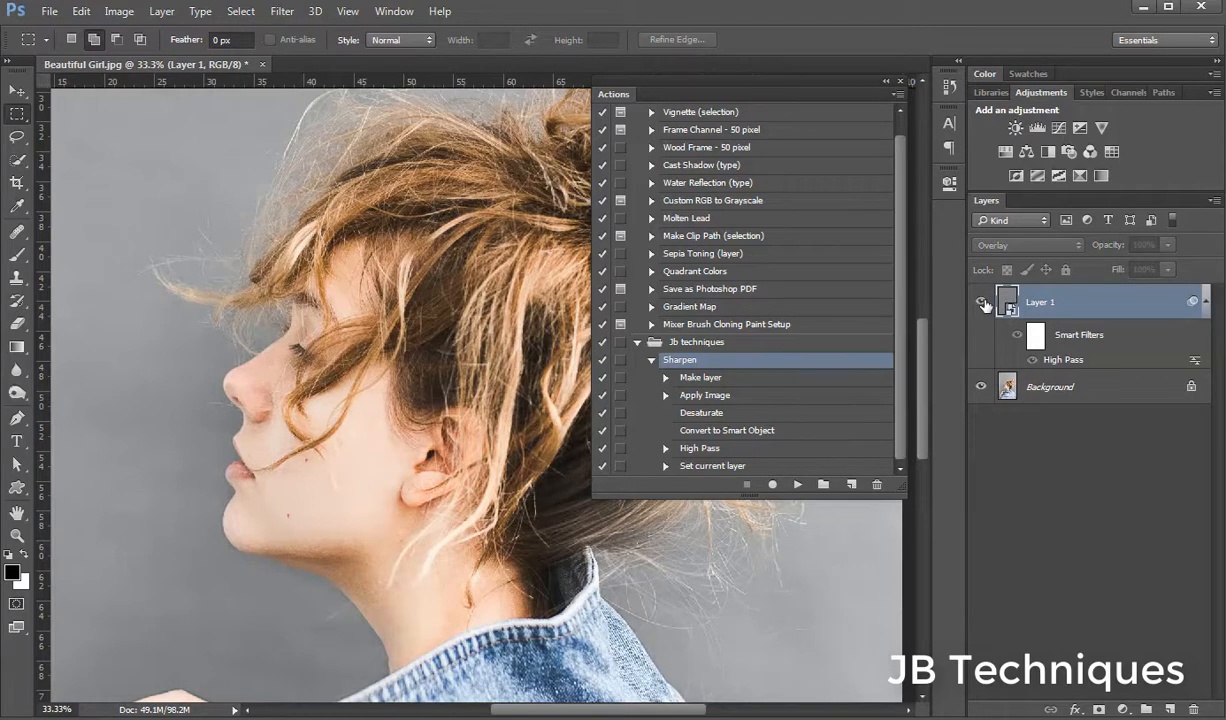
click(982, 302)
drag(1120, 300, 1195, 707)
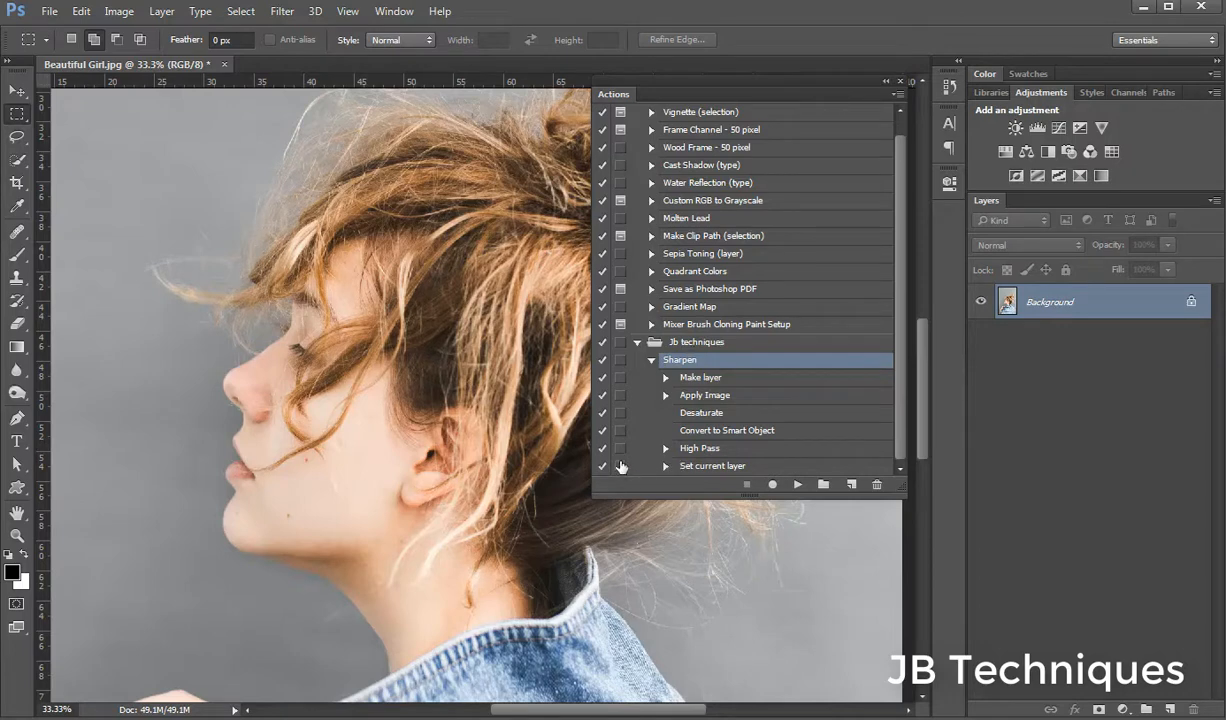
Step: Enable the dialog for the recorded High Pass command and play the Sharpen action with a radius of 5.5 pixels
click(620, 449)
click(797, 485)
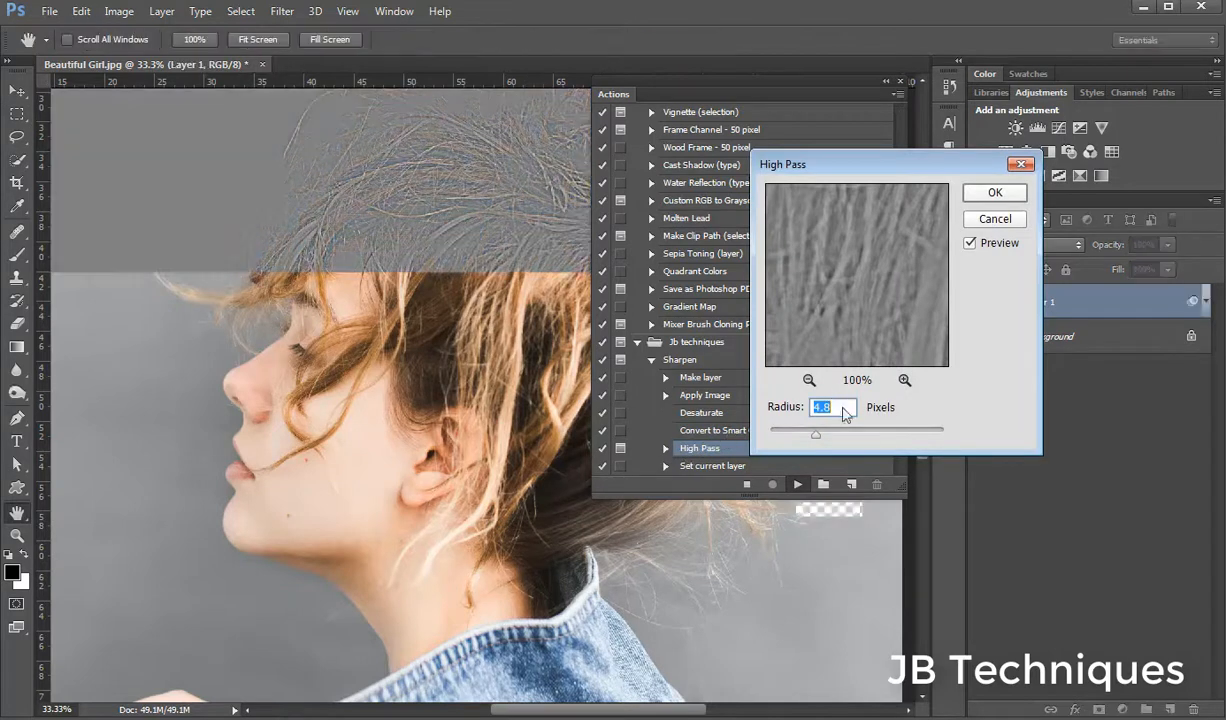
drag(817, 436, 821, 438)
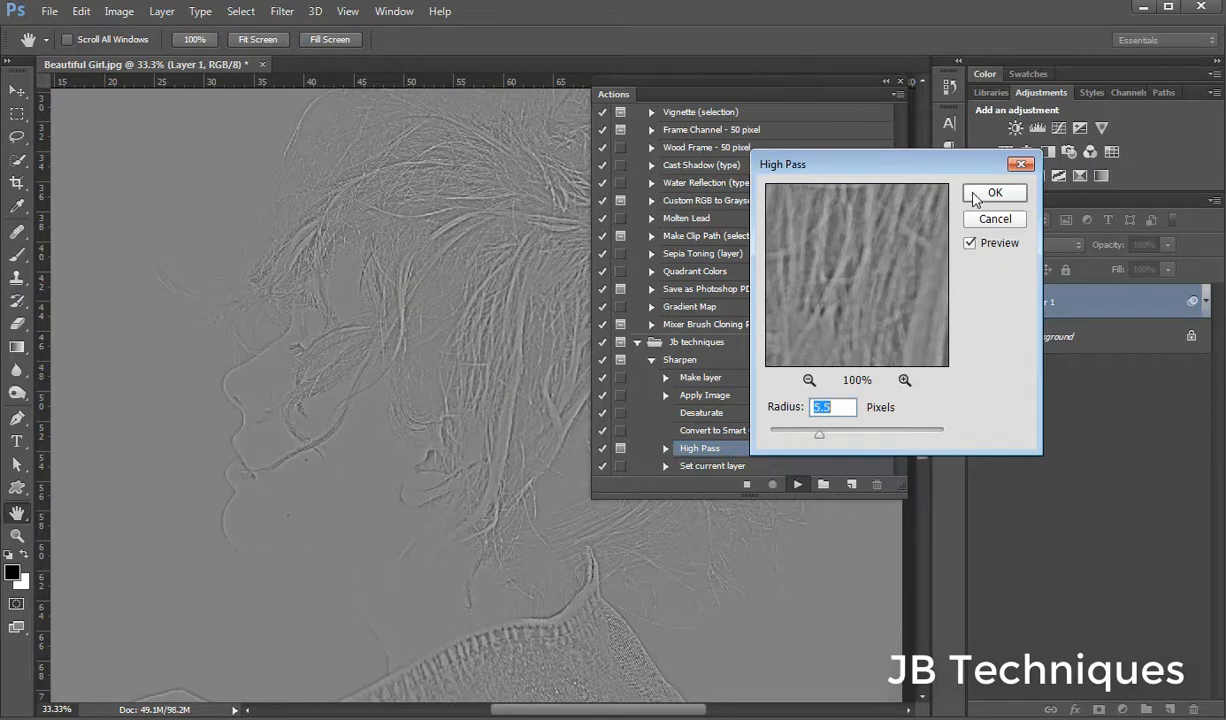
click(975, 196)
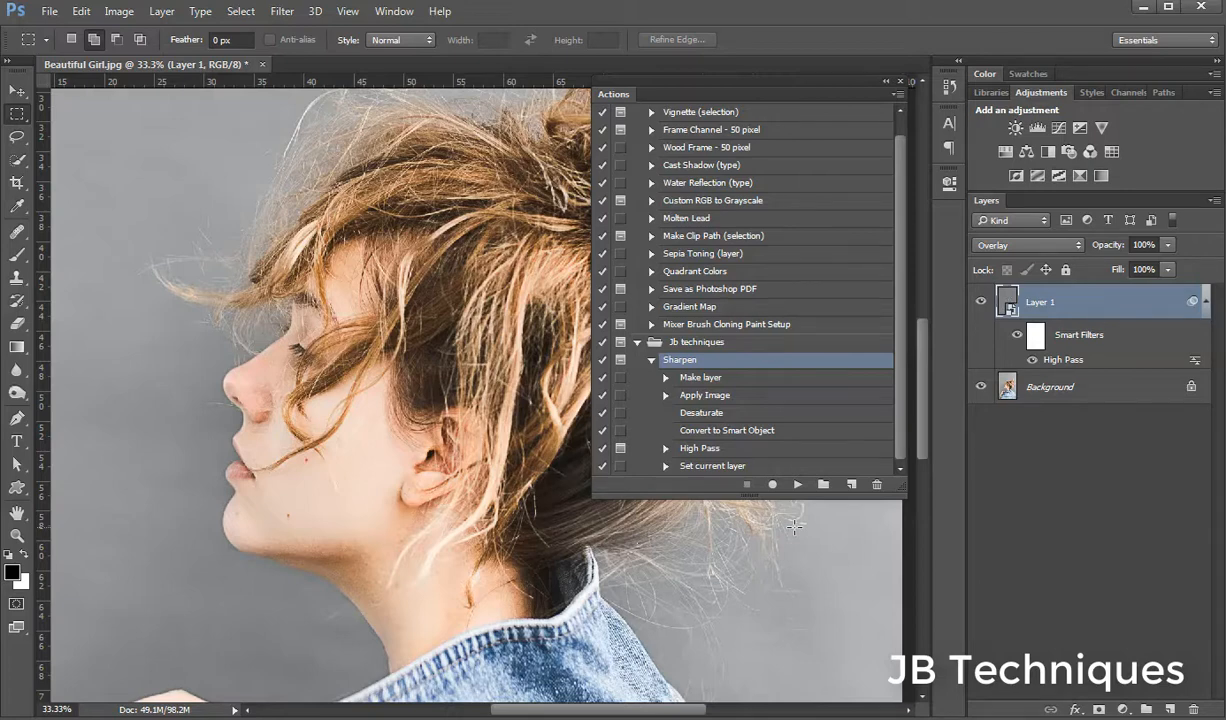
Step: Insert a stop after Convert to Smart Object with the message "increase and decrease the amount of radius in highpass" and Allow Continue enabled
click(710, 429)
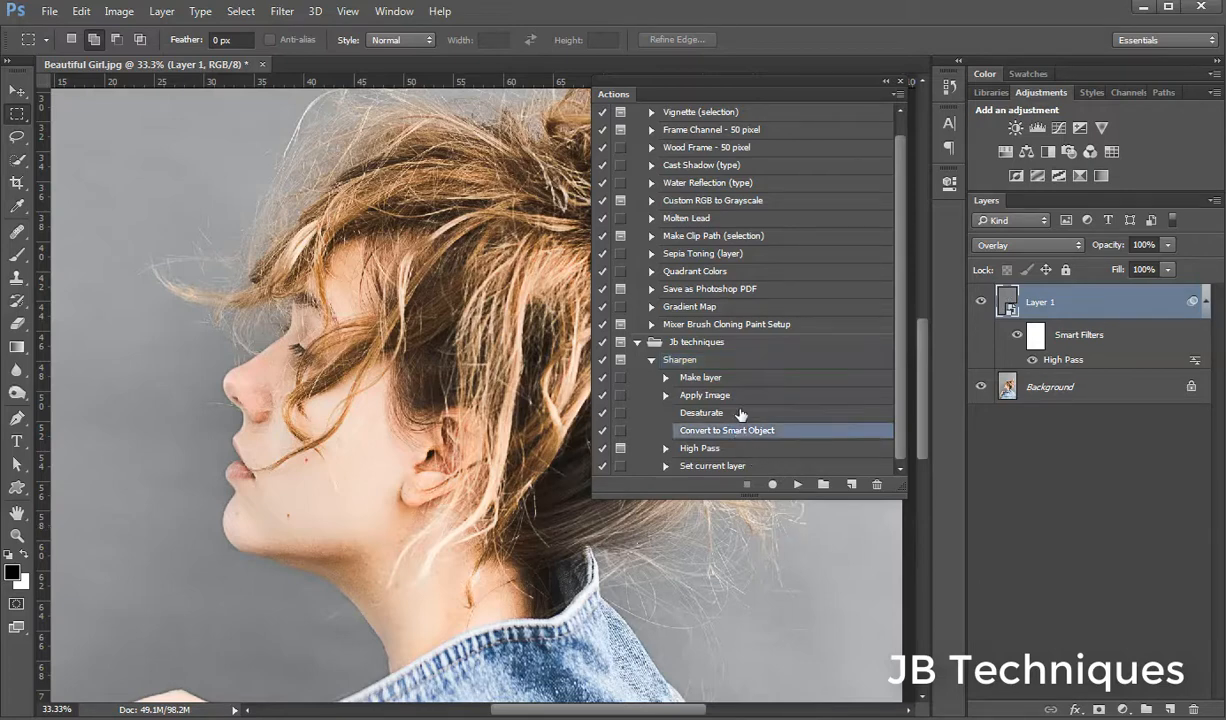
click(897, 94)
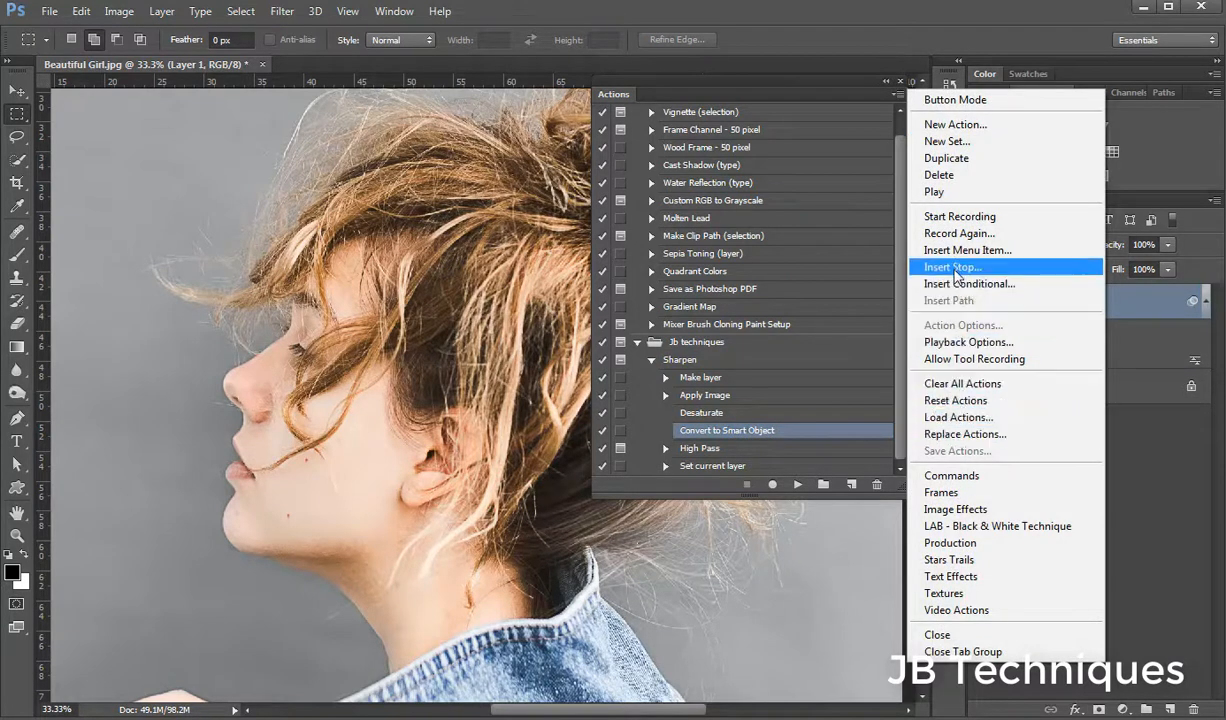
click(953, 268)
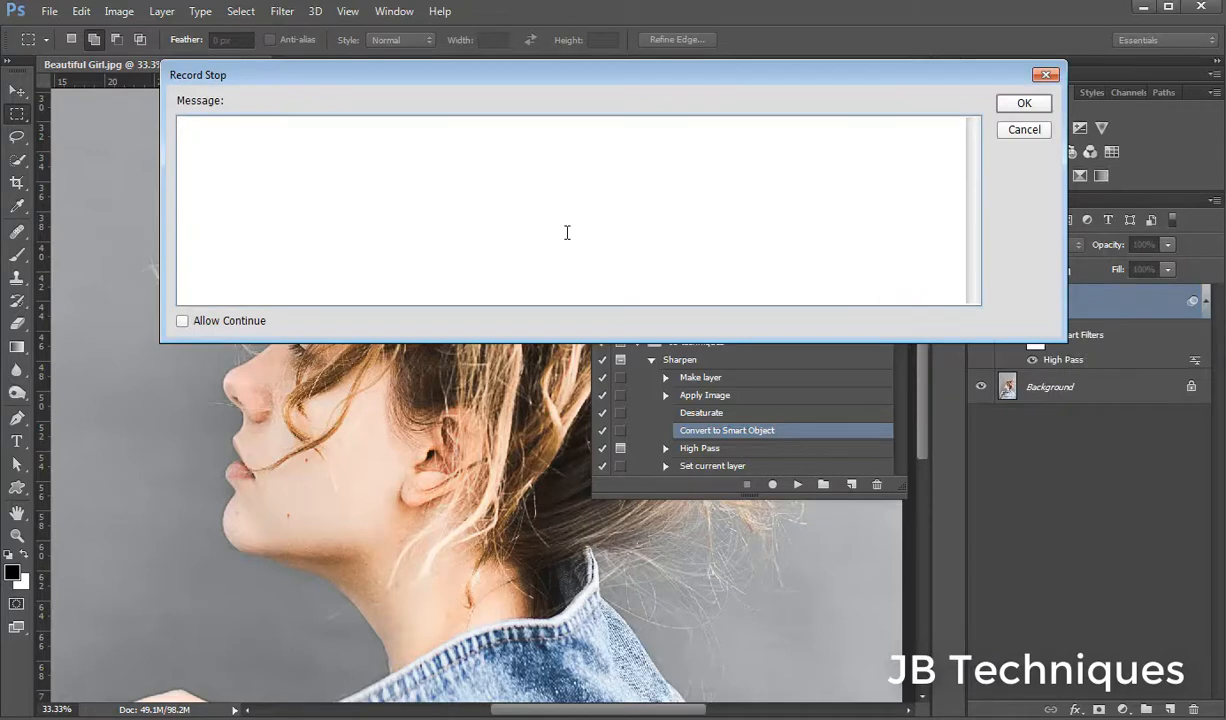
text(increase adn de)
key(BackSpace)
key(BackSpace)
key(BackSpace)
key(BackSpace)
key(BackSpace)
text(nd decra)
text(ase the )
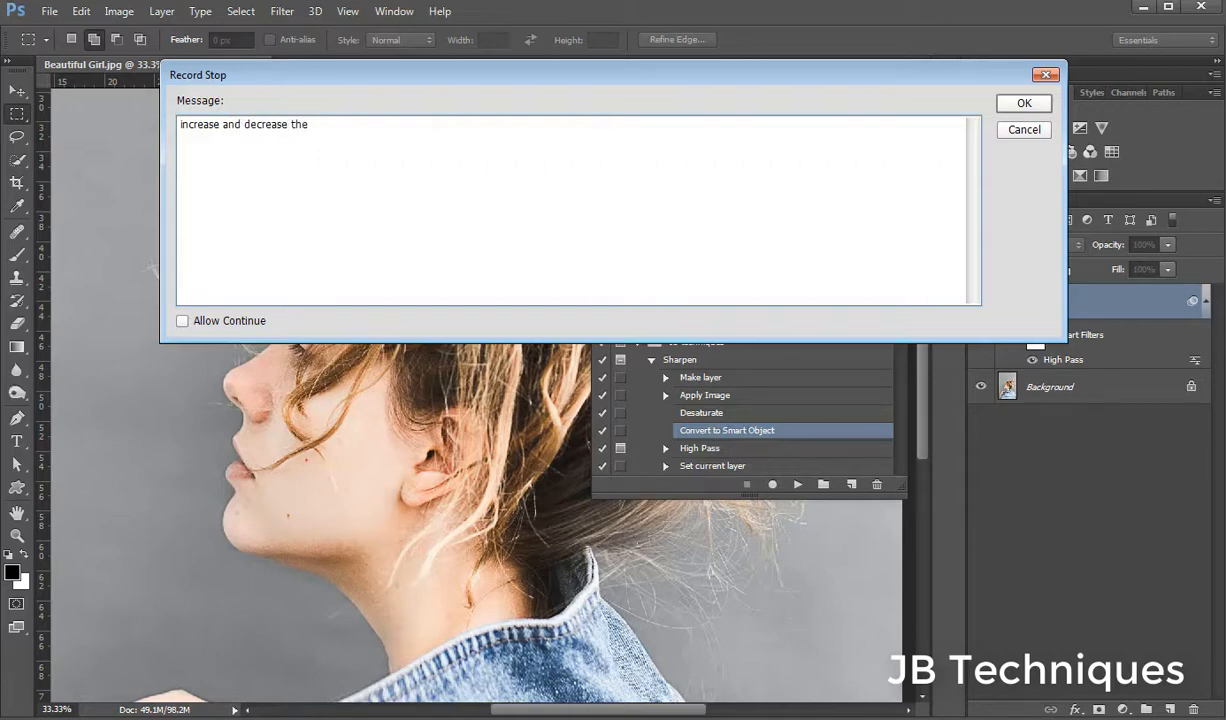
text(m)
key(BackSpace)
text(amount of rq)
key(BackSpace)
text(adius in highp)
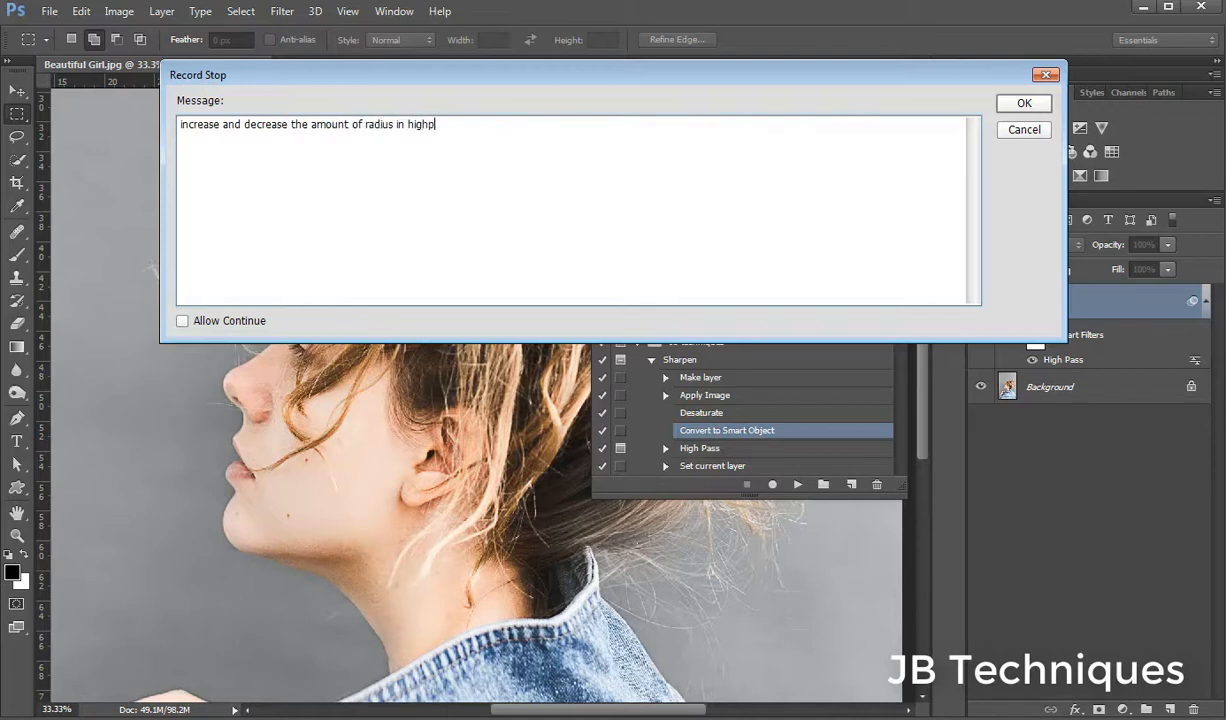
text(ass)
click(207, 321)
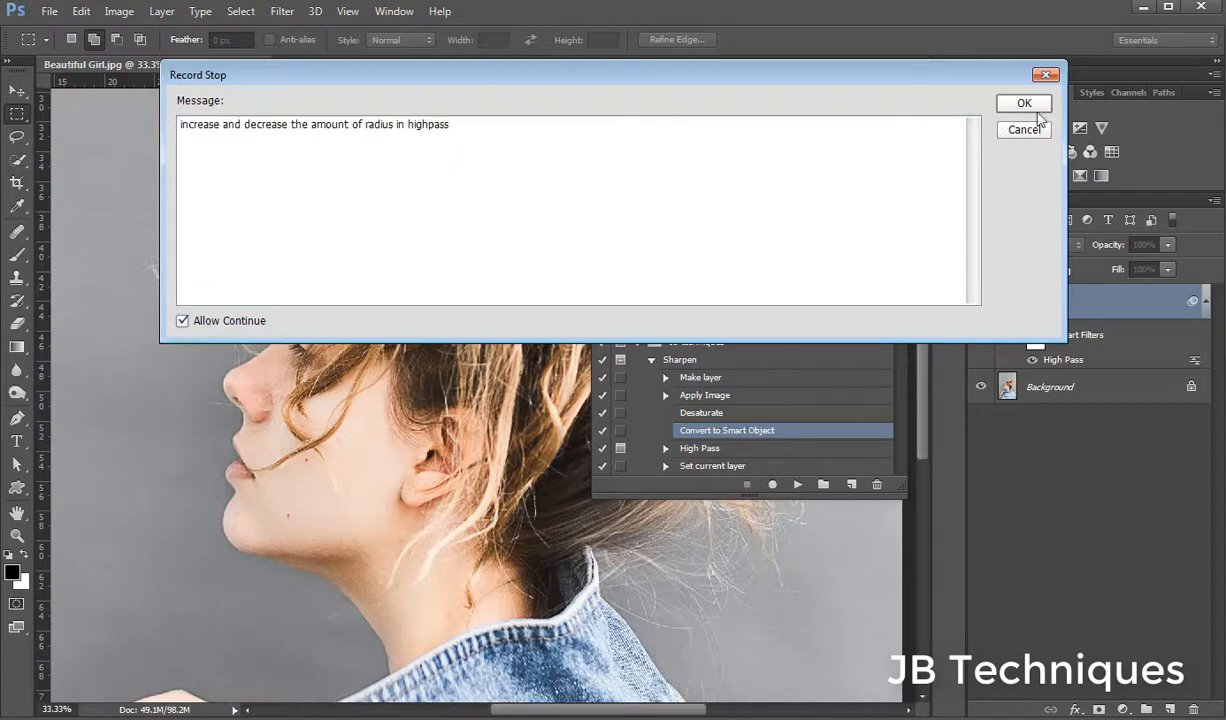
click(1030, 106)
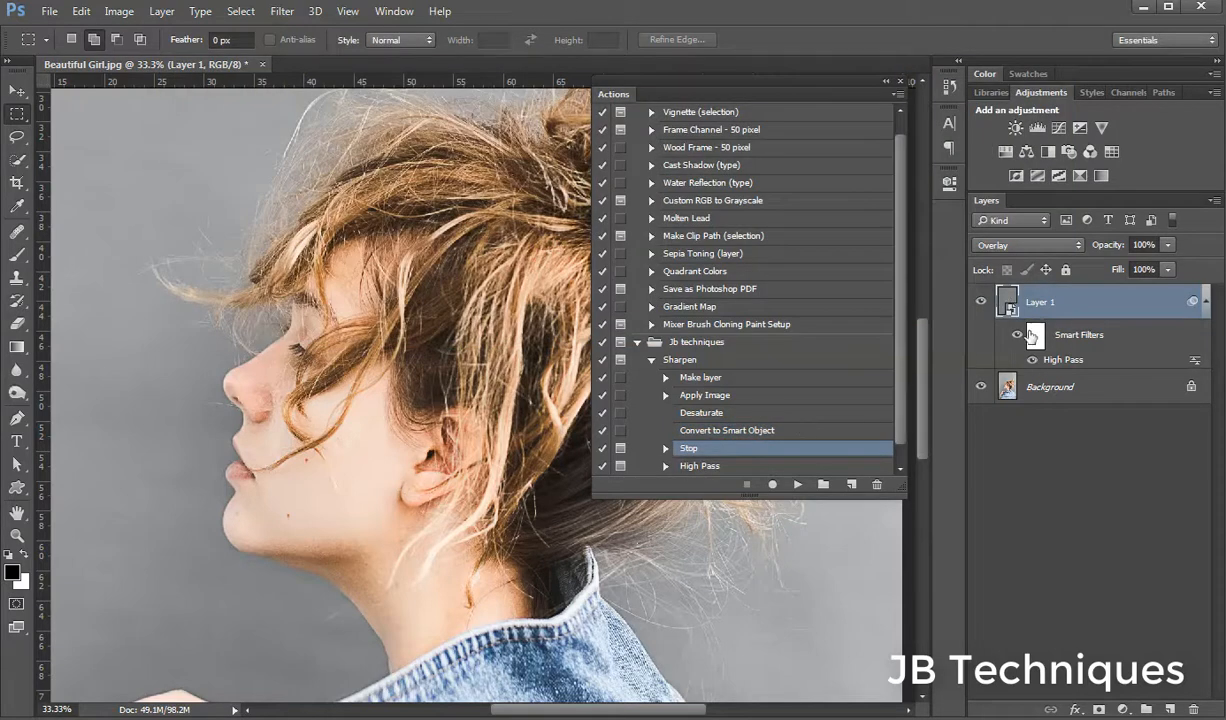
Step: Delete Layer 1 and replay the Sharpen action, continuing past the stop message and accepting the High Pass settings
drag(1068, 310, 1193, 709)
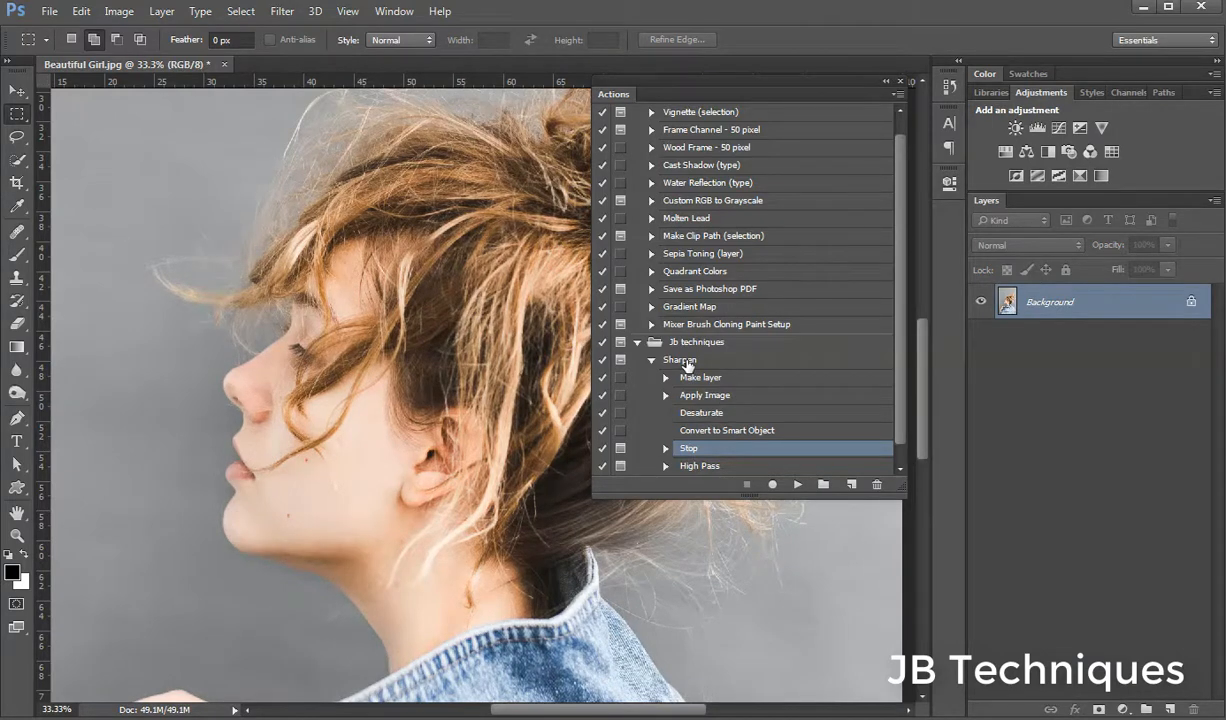
click(886, 360)
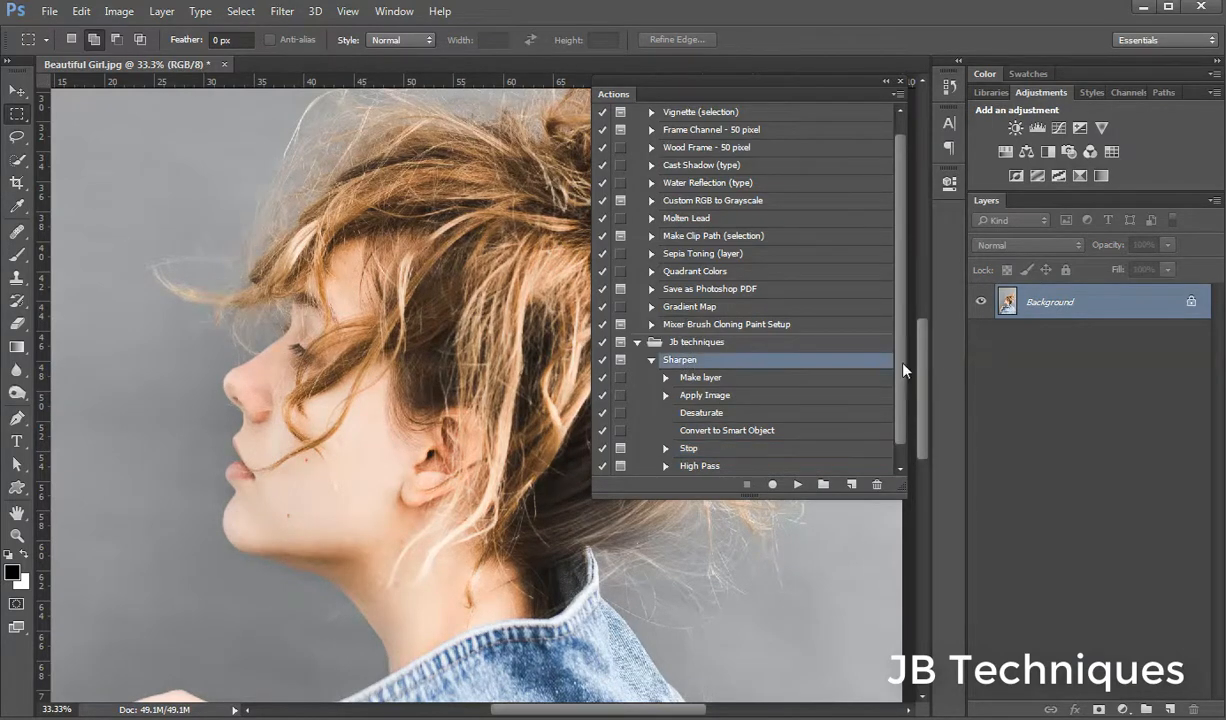
click(796, 484)
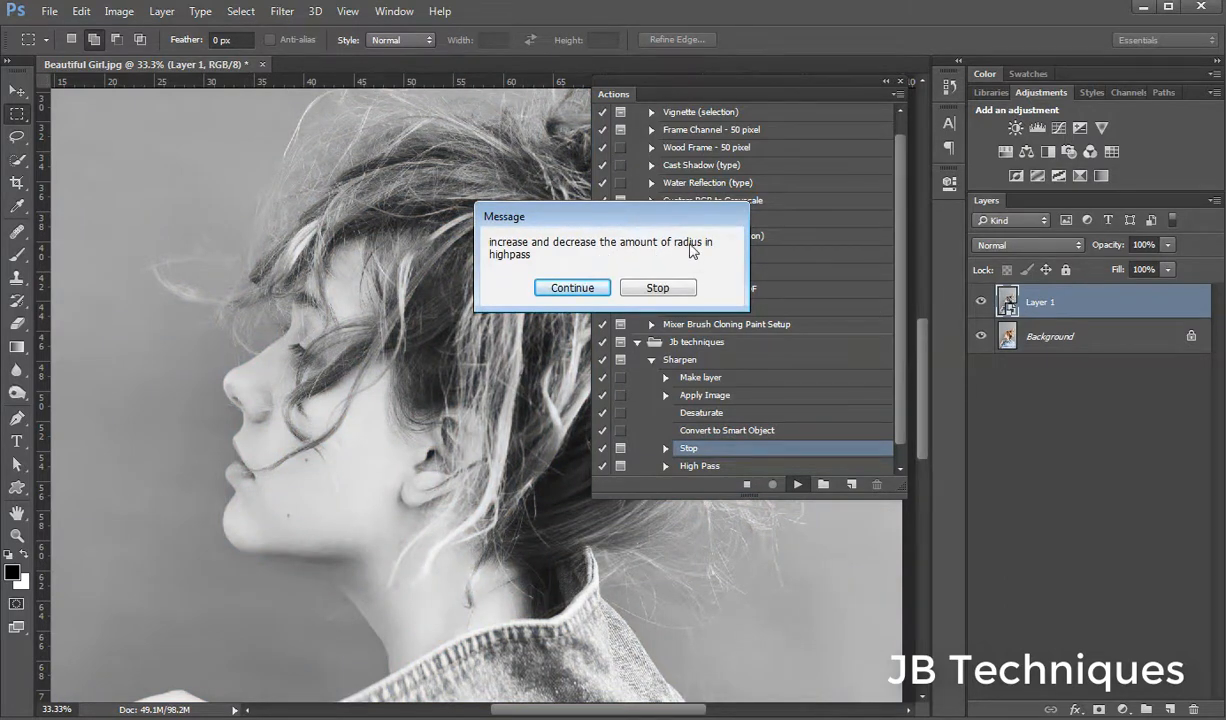
click(562, 286)
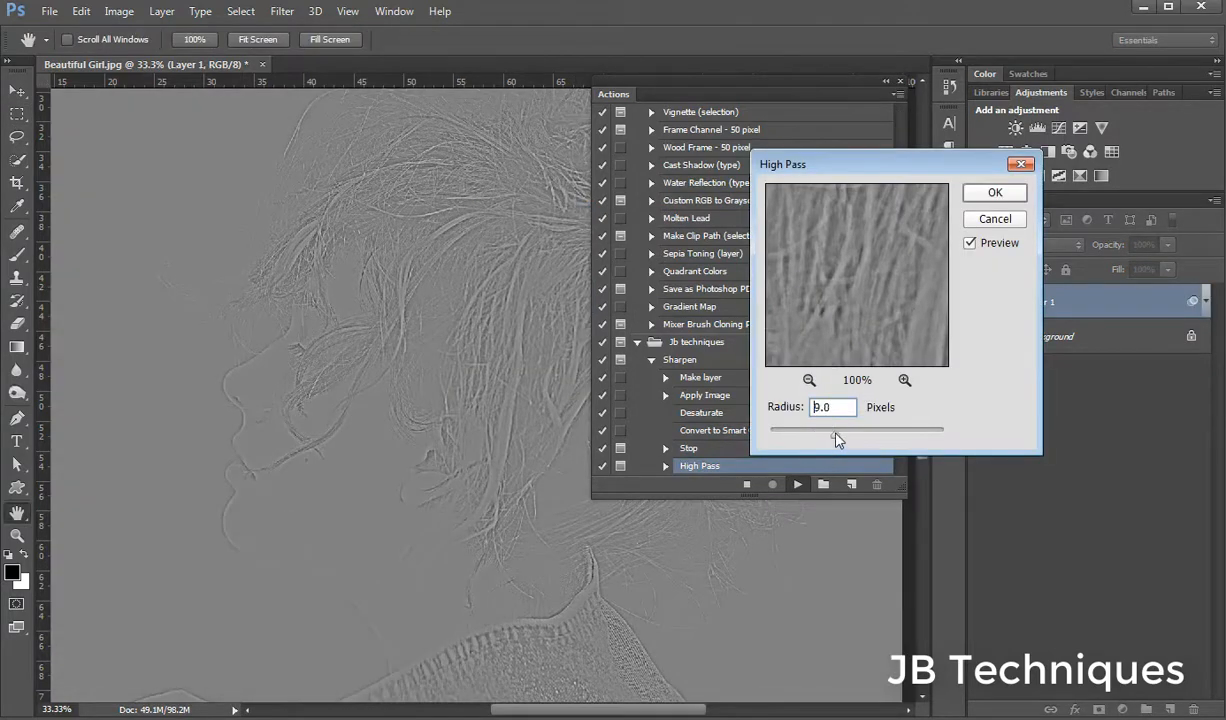
click(1005, 190)
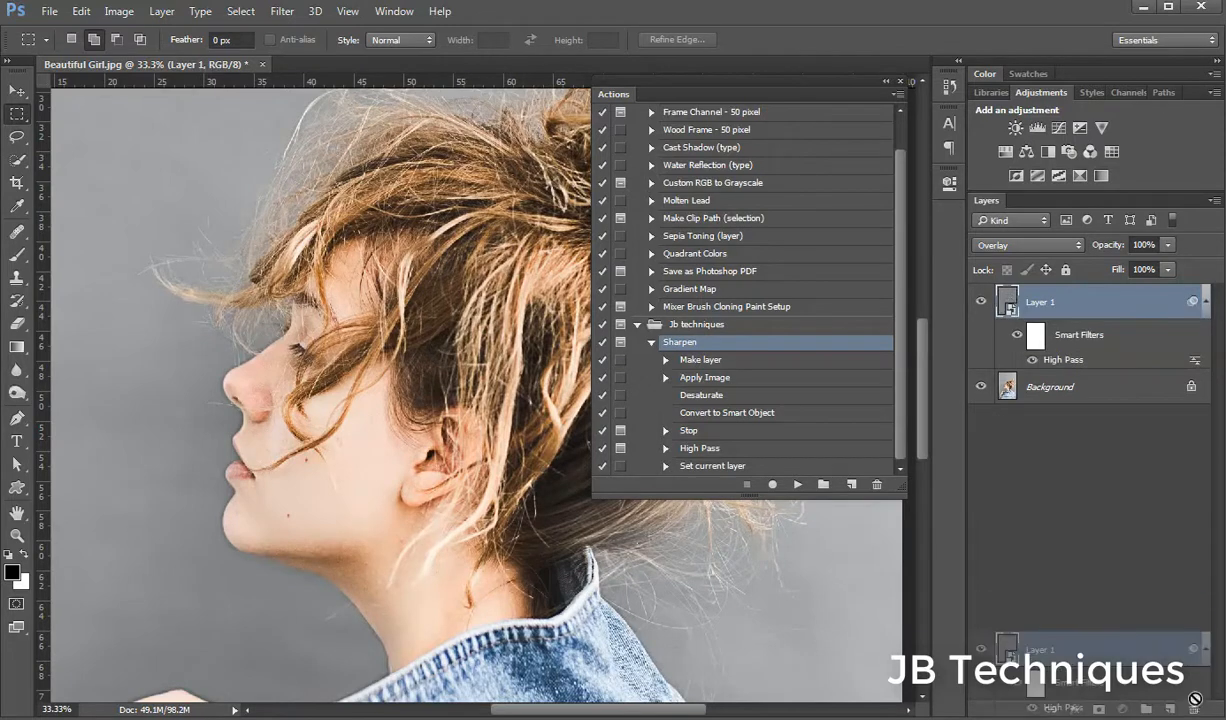
Step: Delete Layer 1 and save the Jb techniques set as the actions file Jb techniques in the 1- Actions folder
drag(1072, 607, 1193, 709)
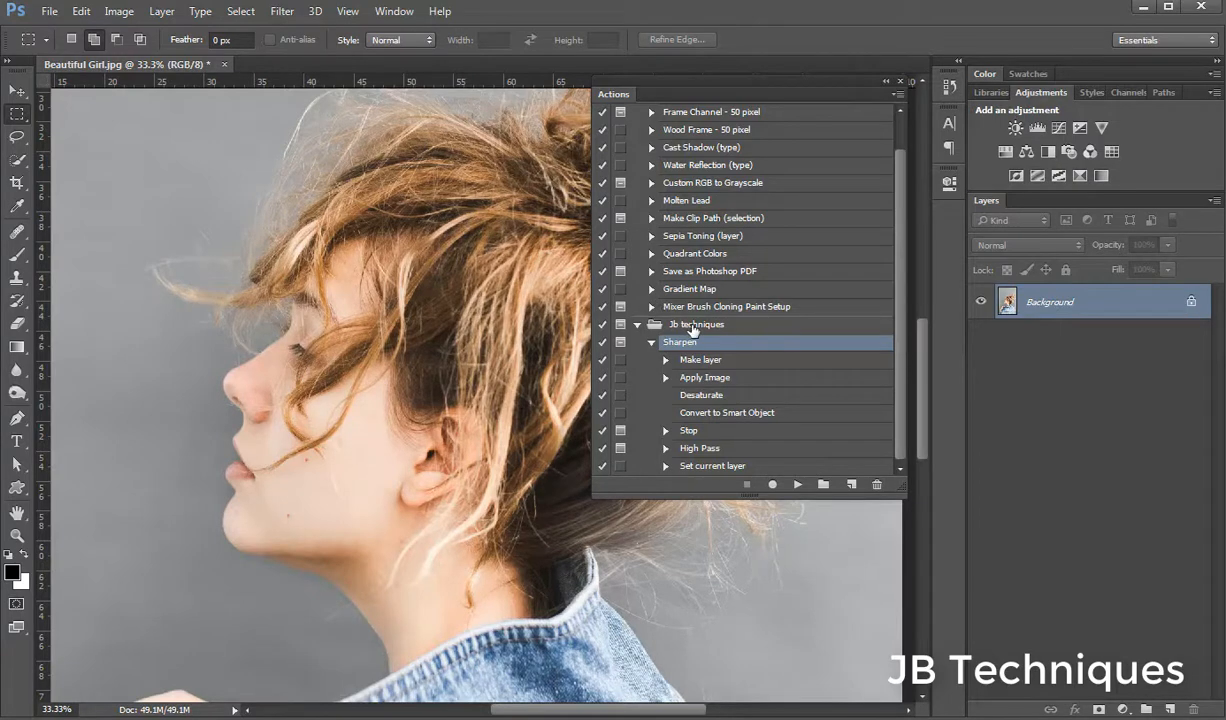
click(664, 322)
click(899, 94)
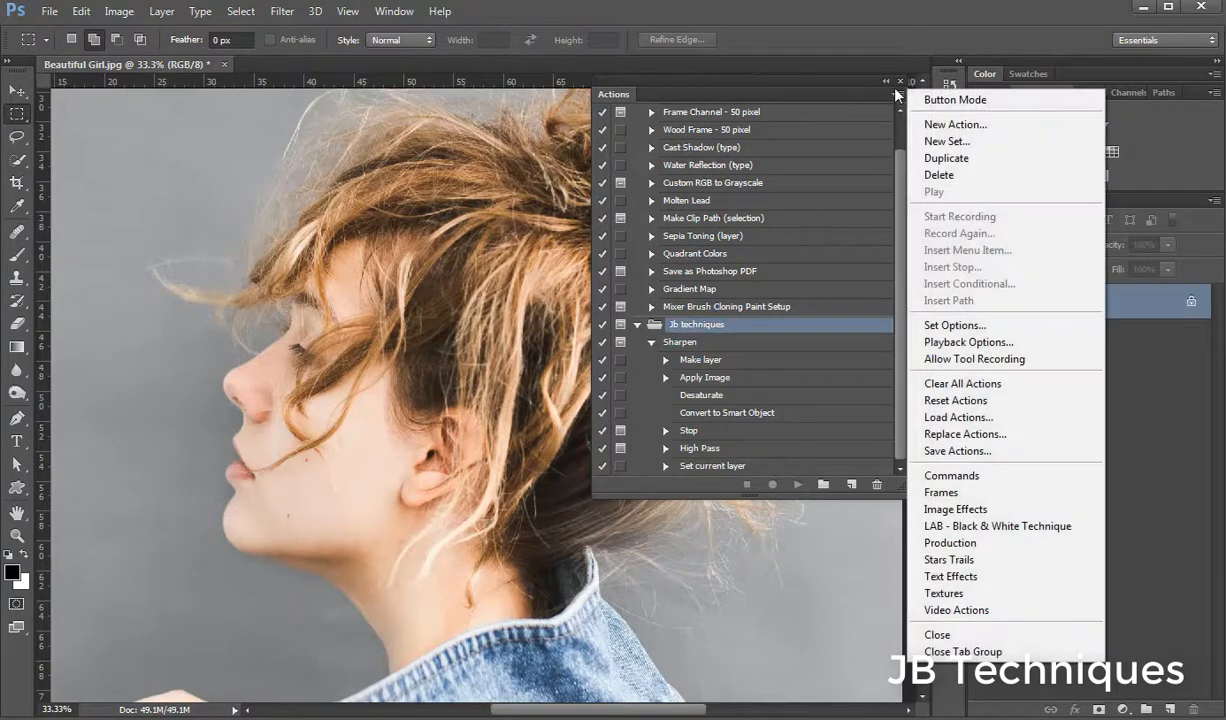
click(958, 451)
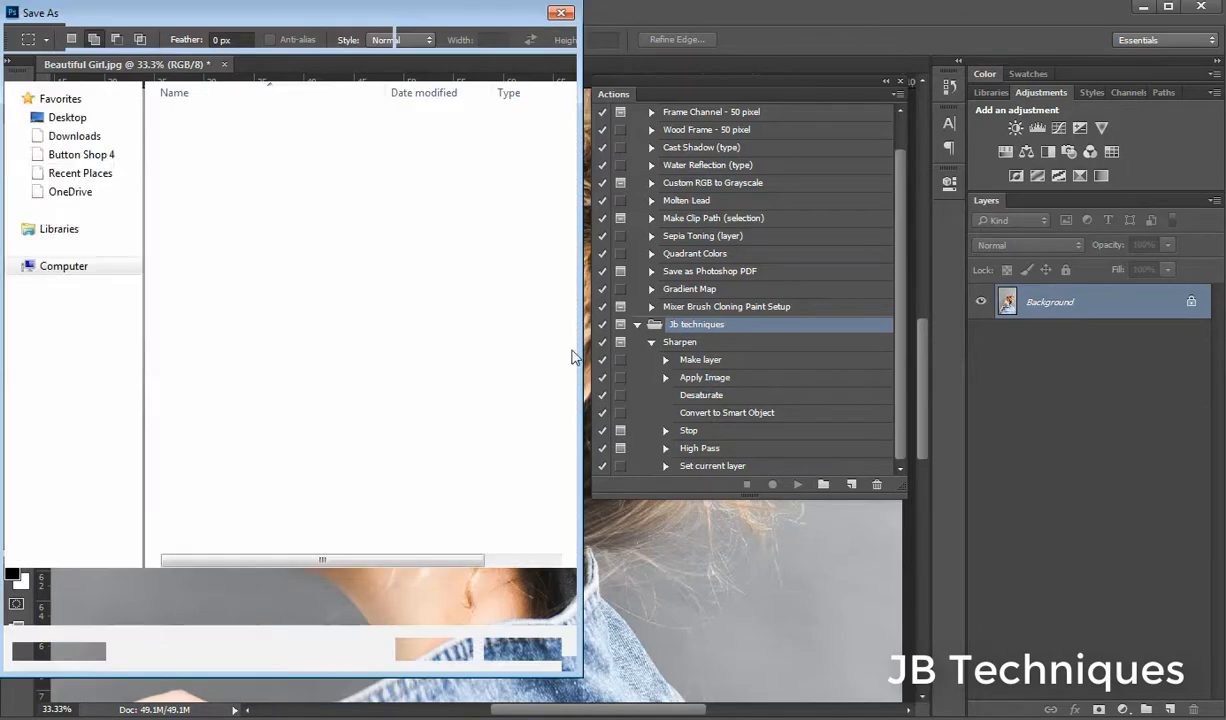
drag(265, 14, 335, 20)
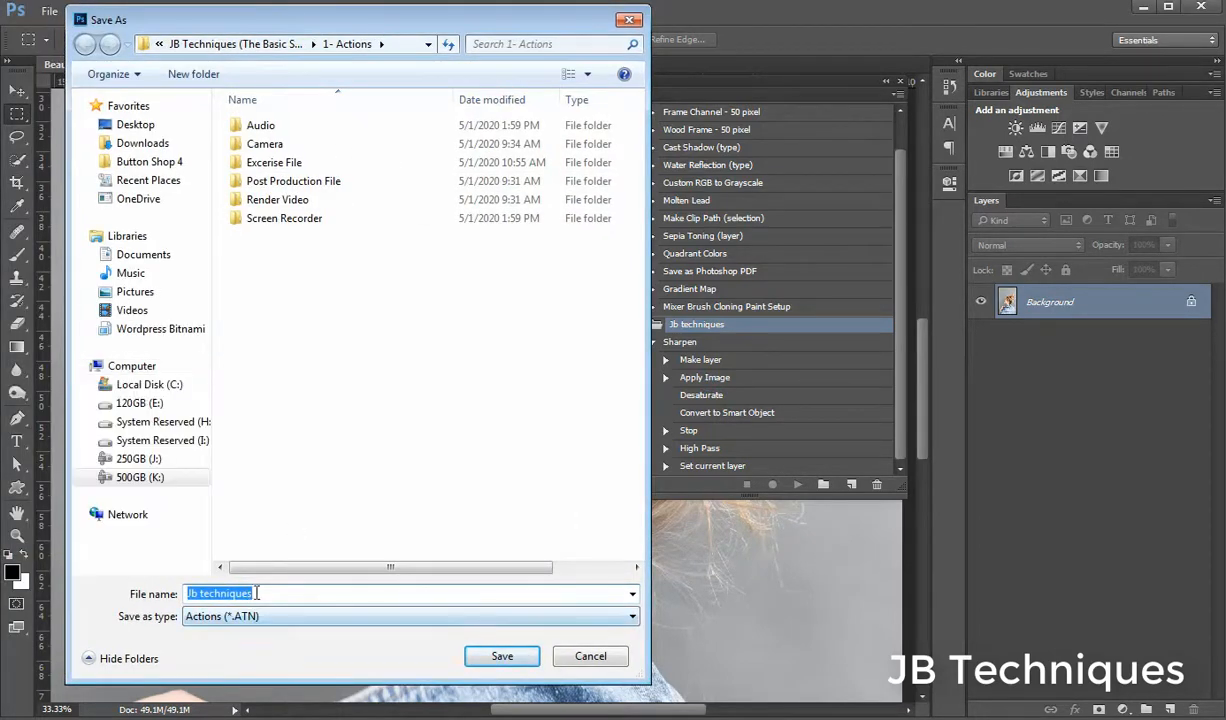
click(492, 659)
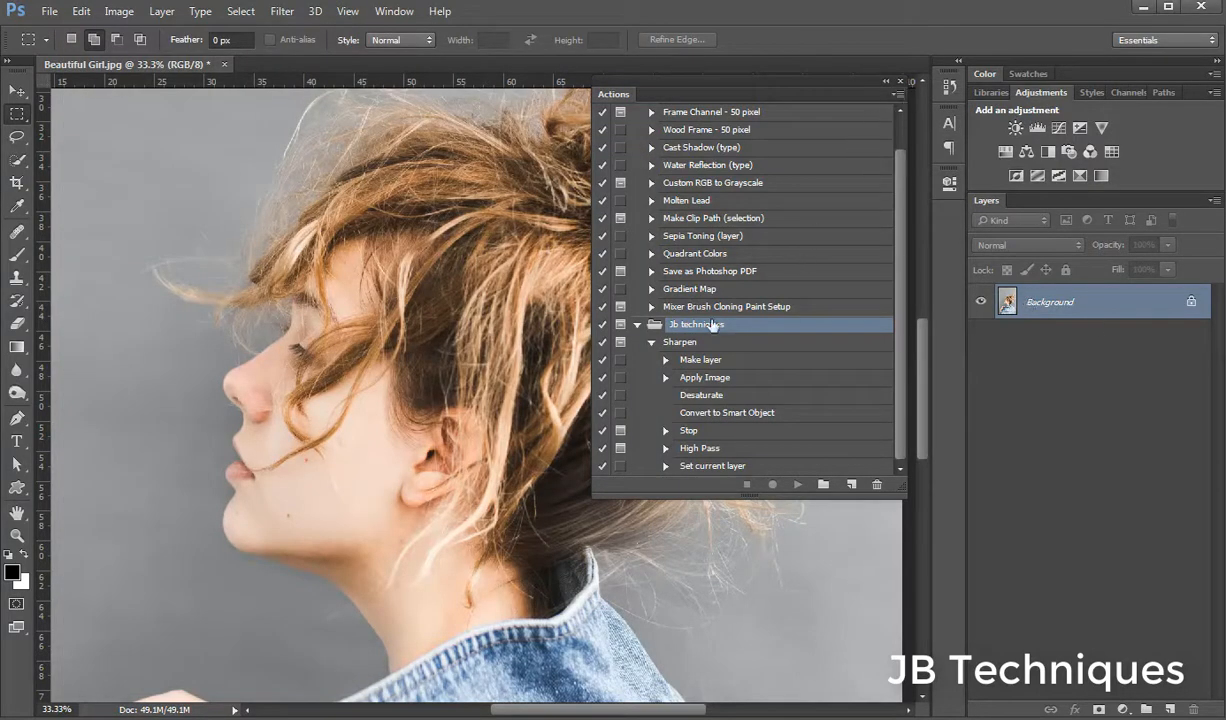
Step: Delete the Jb techniques action set and close the actions list
drag(716, 325, 876, 485)
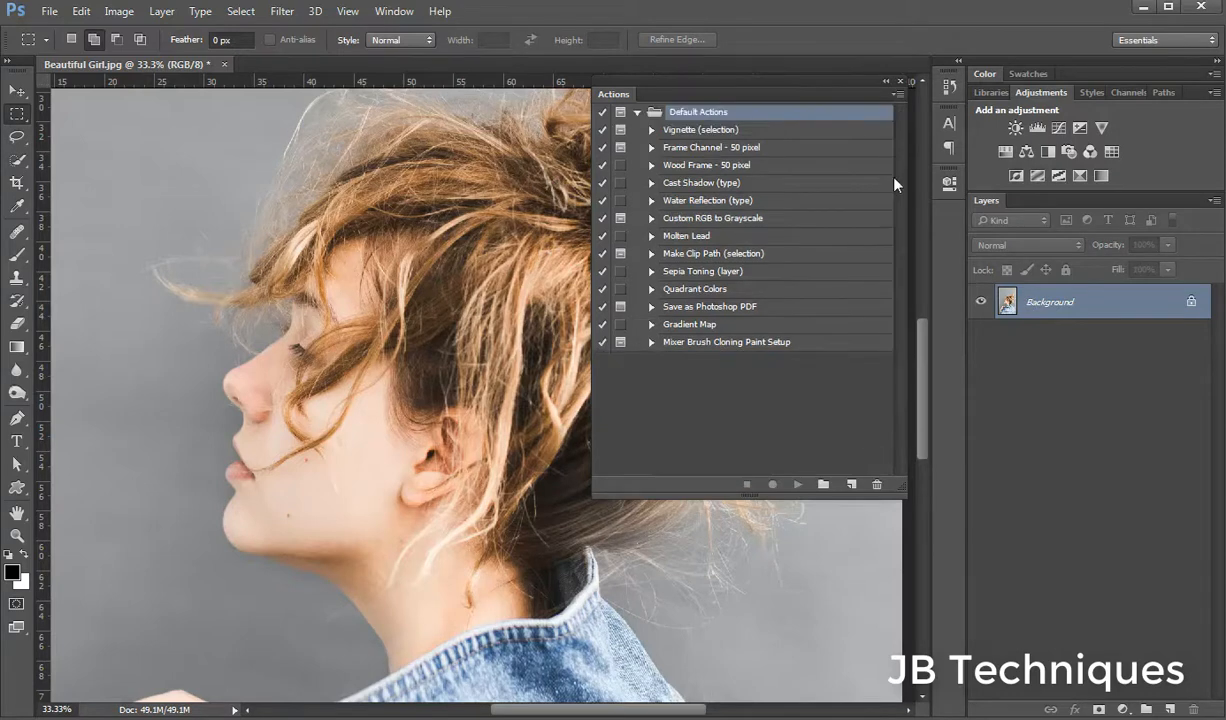
click(900, 82)
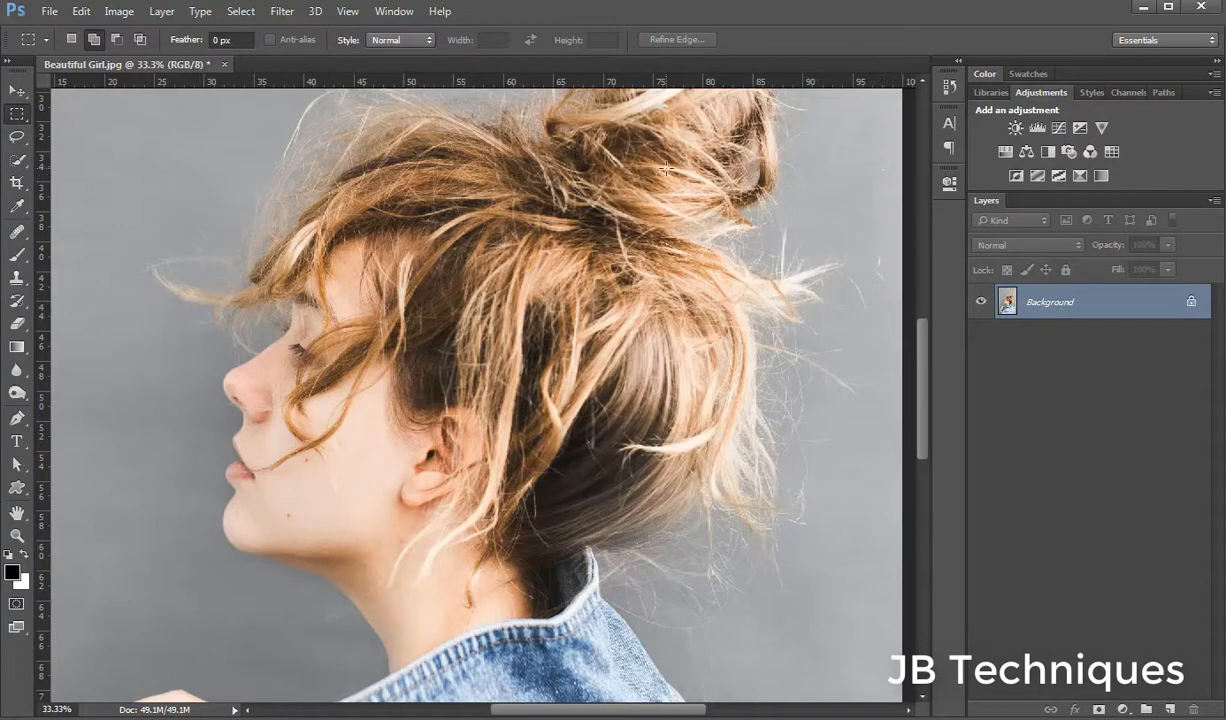
key(ctrl+0)
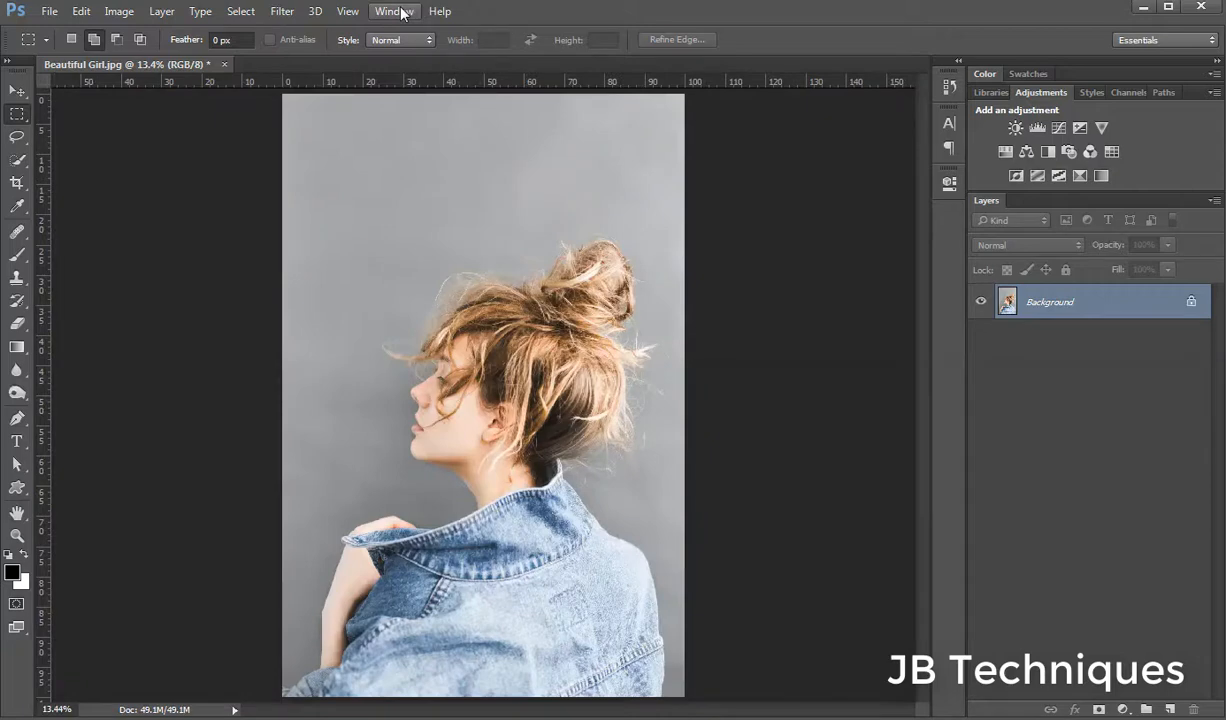
Step: Reopen the actions list and load the saved Jb techniques ATN file from the 1- Actions folder
click(402, 12)
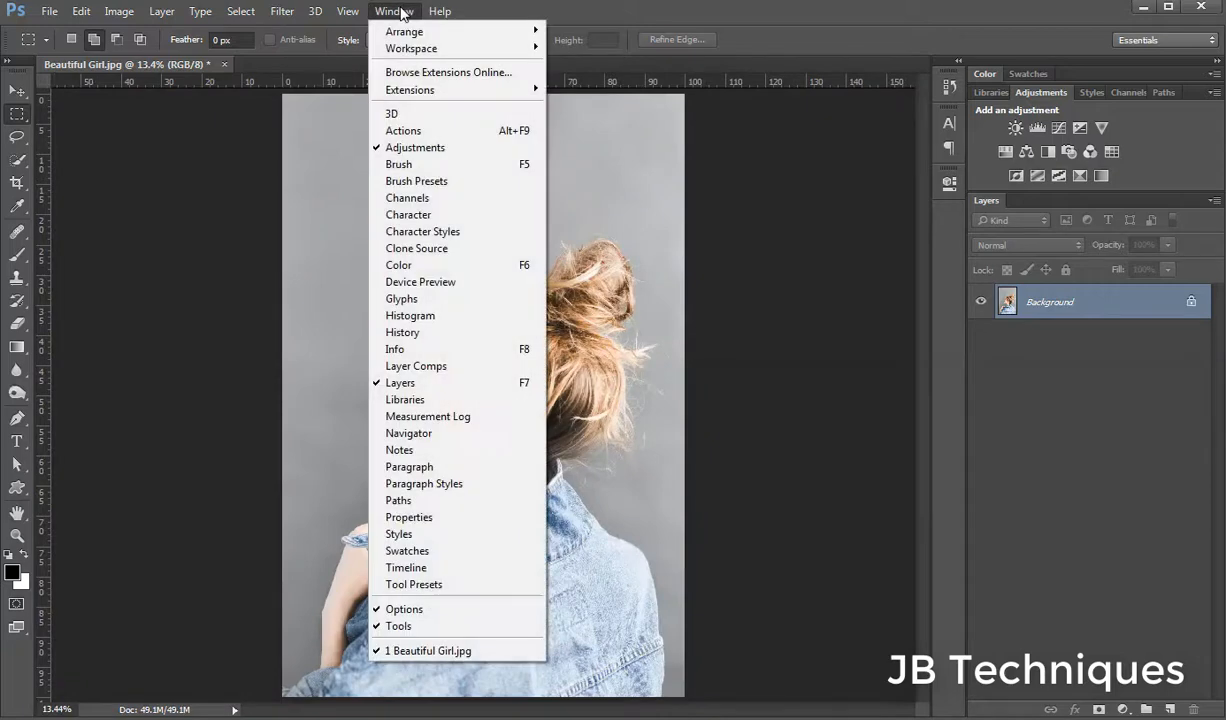
click(409, 132)
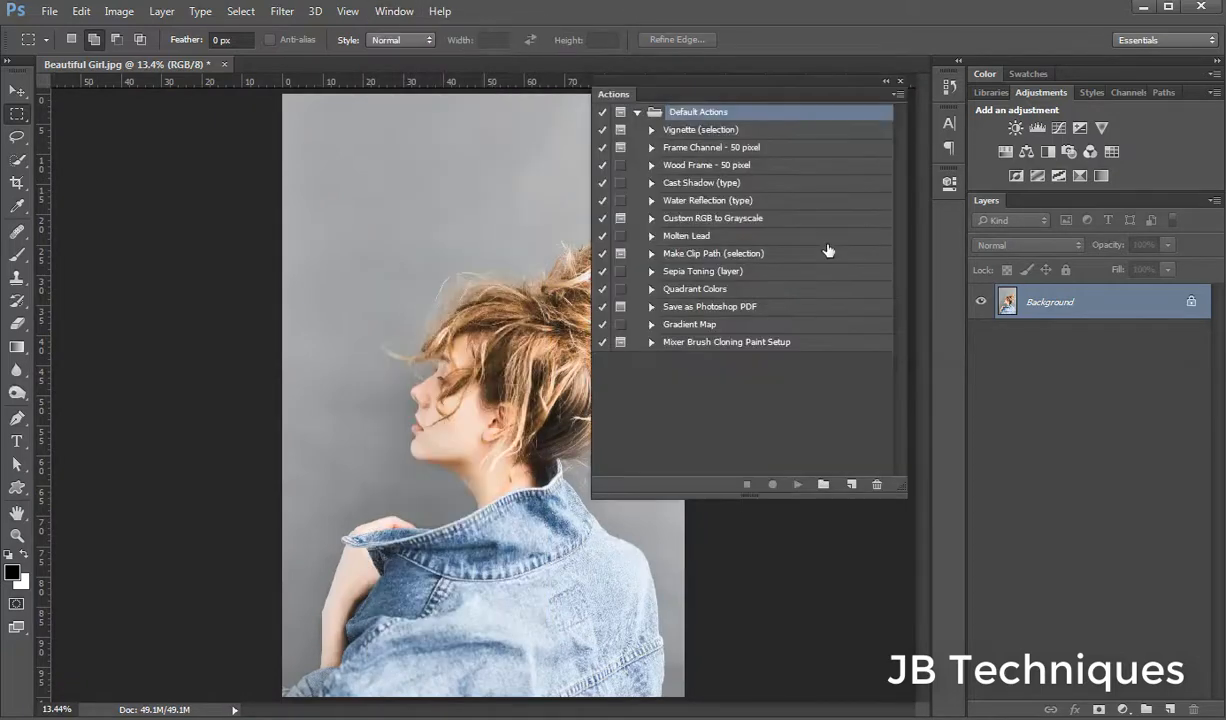
click(898, 96)
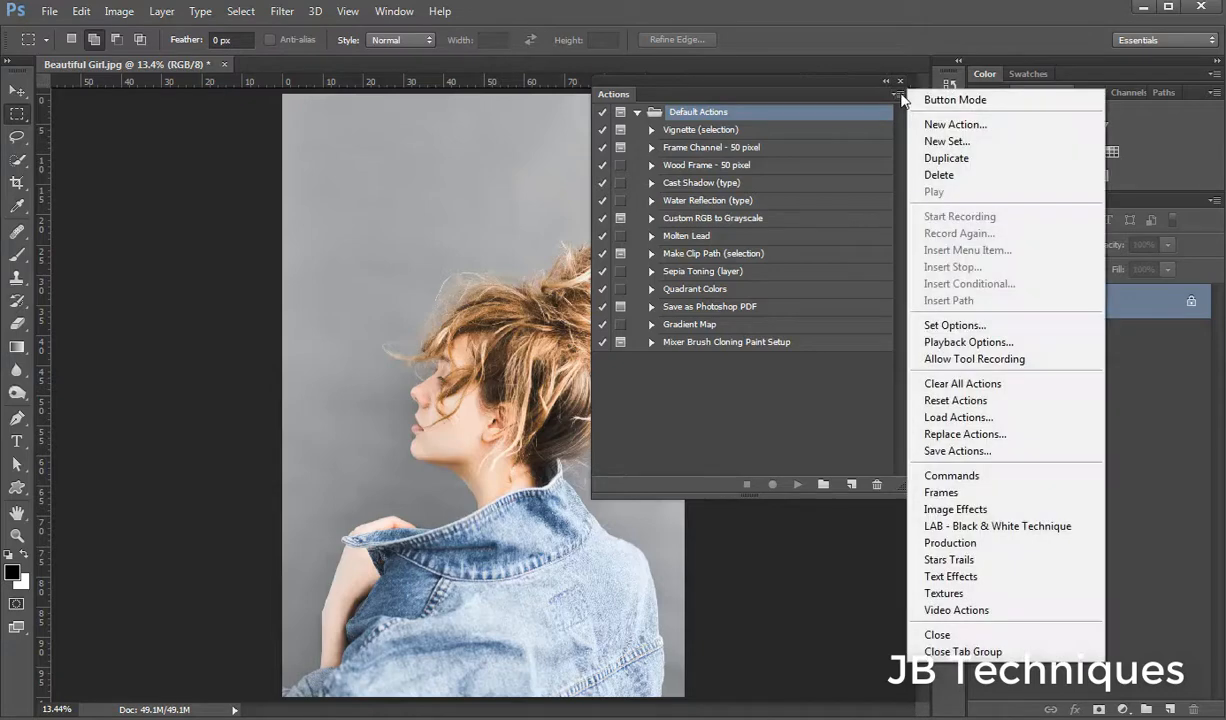
click(998, 424)
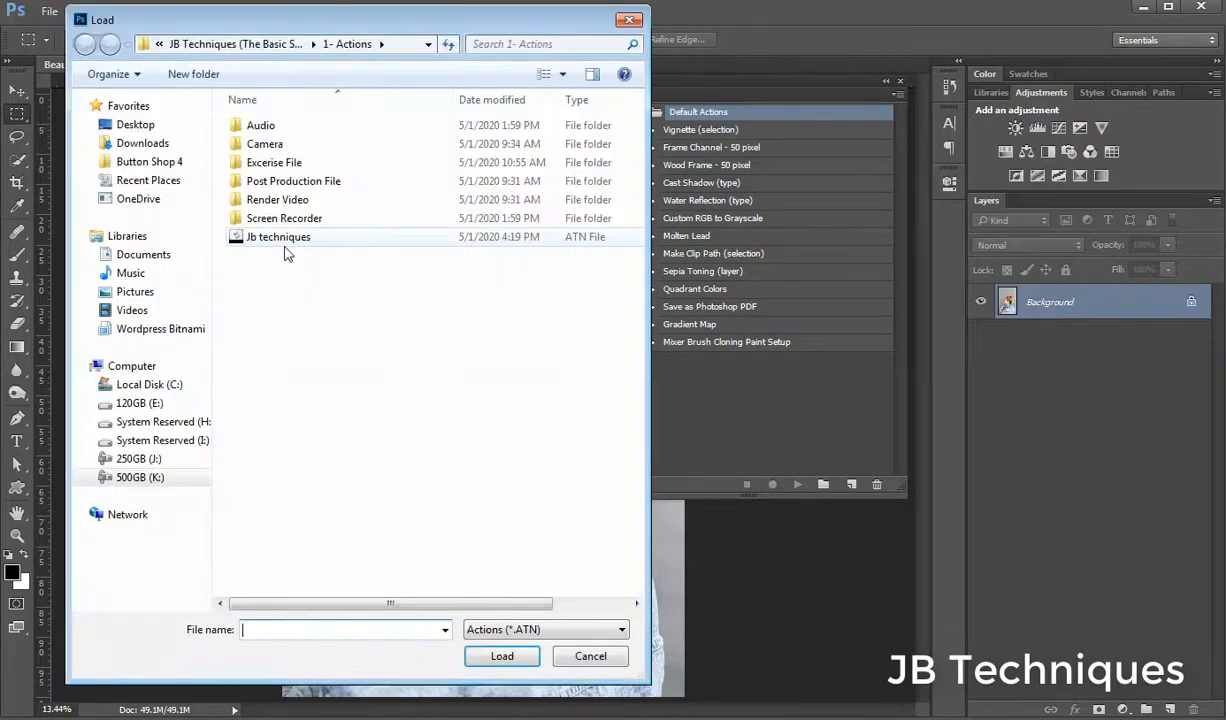
click(281, 241)
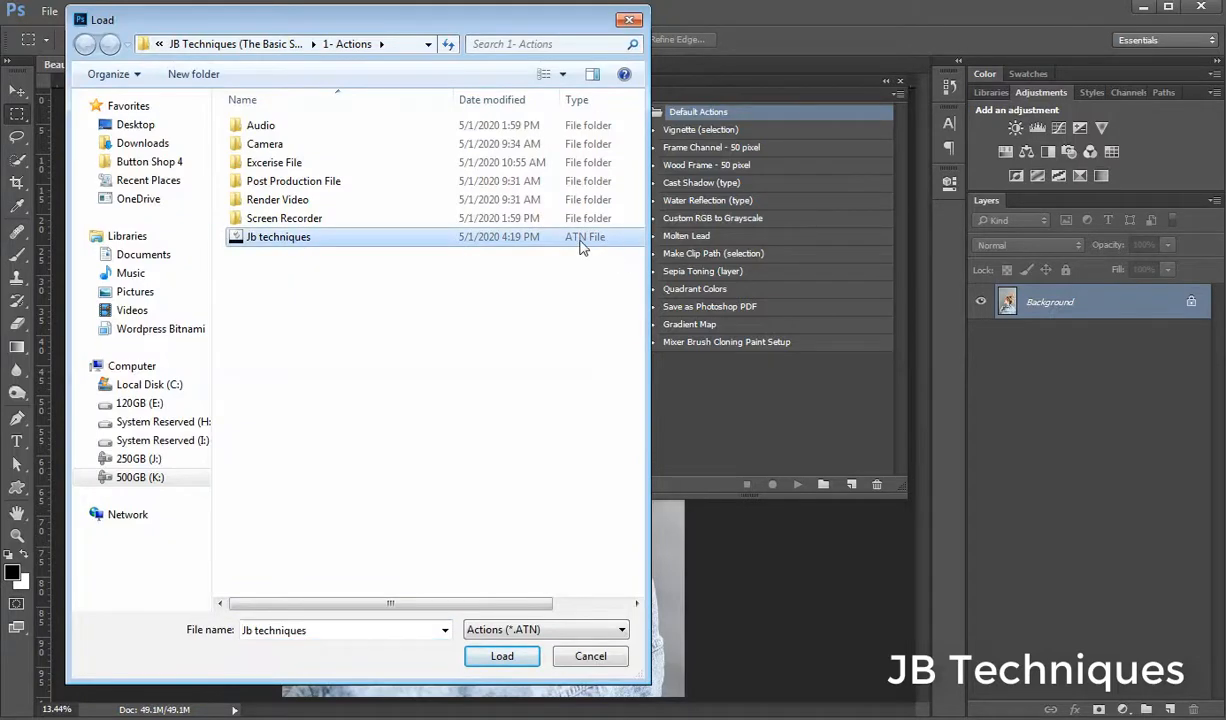
click(500, 655)
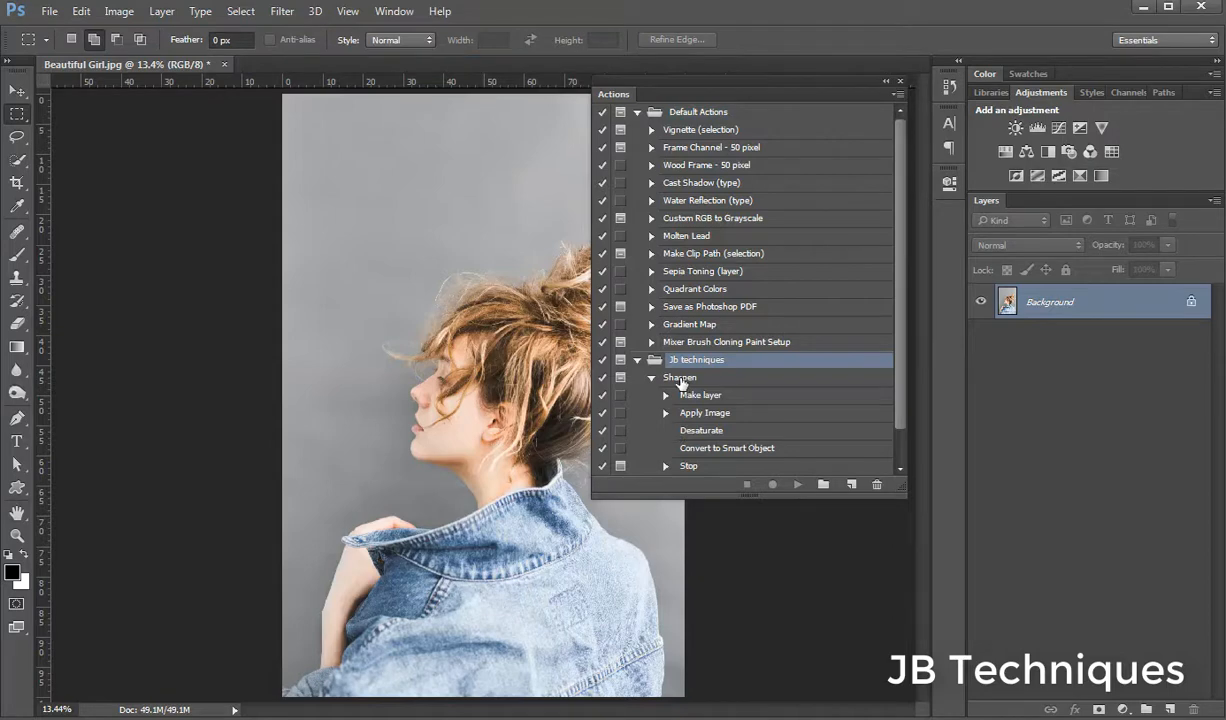
Step: Play the loaded Sharpen action, continuing past the stop message and accepting a High Pass radius of 4.8 pixels
click(681, 381)
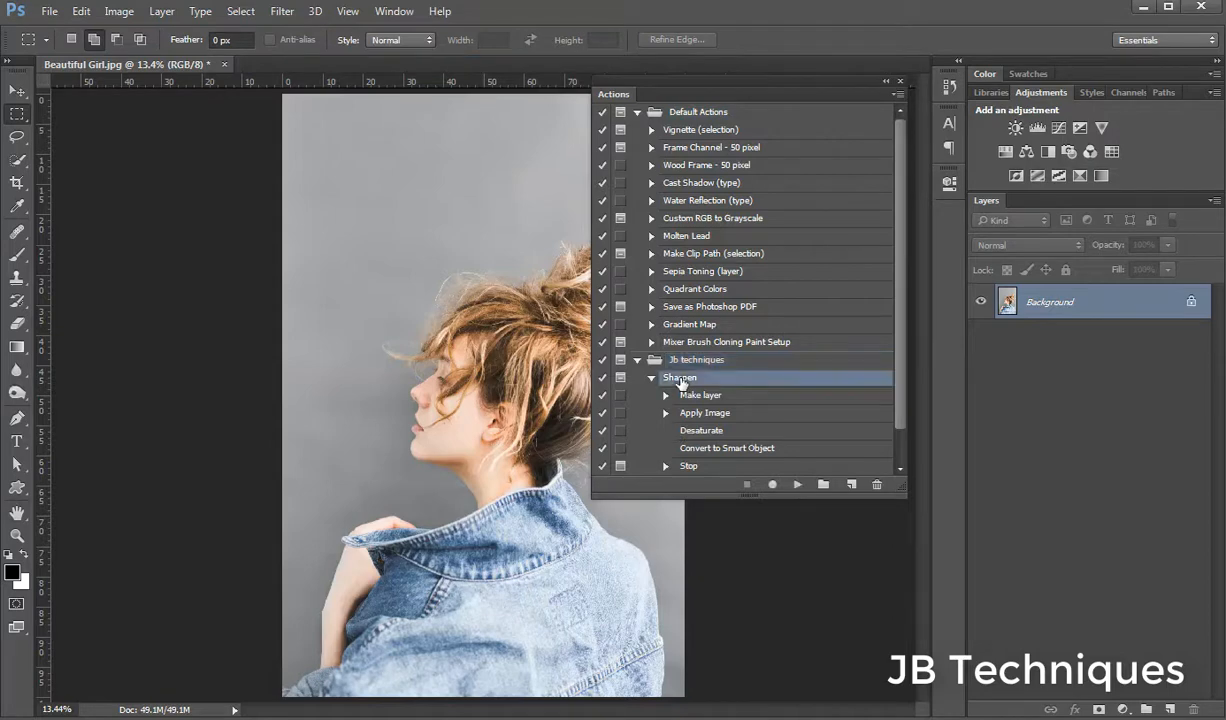
click(797, 485)
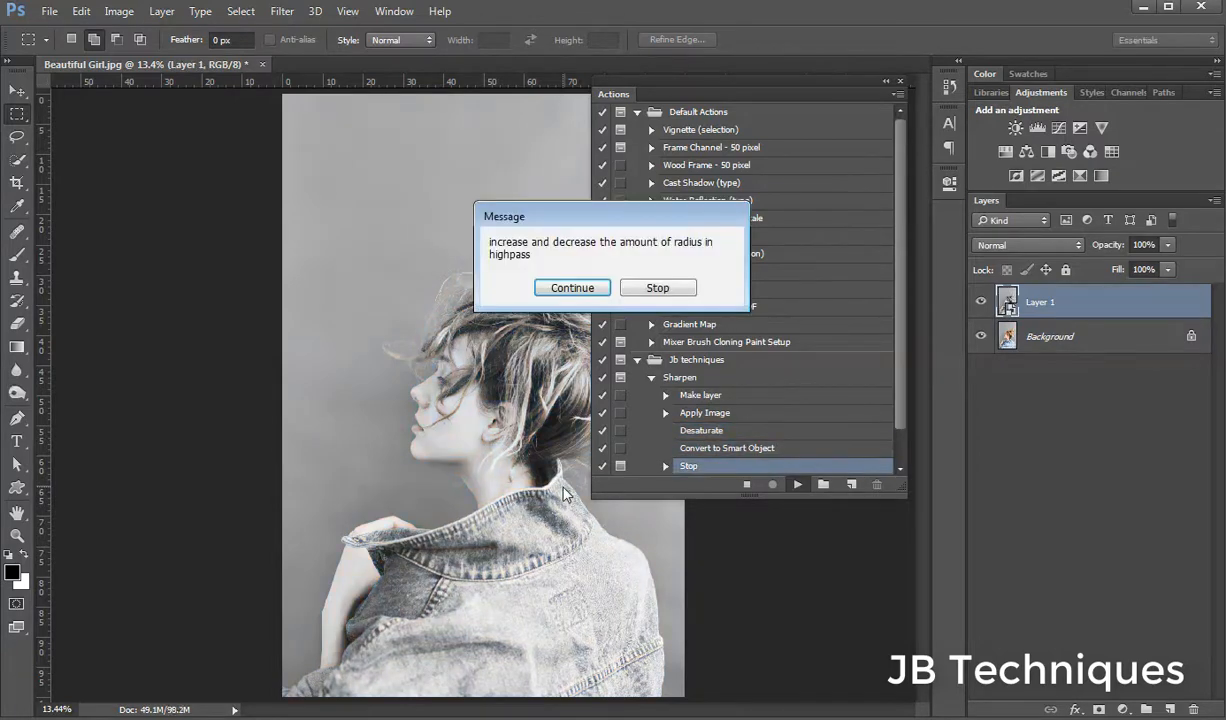
click(572, 287)
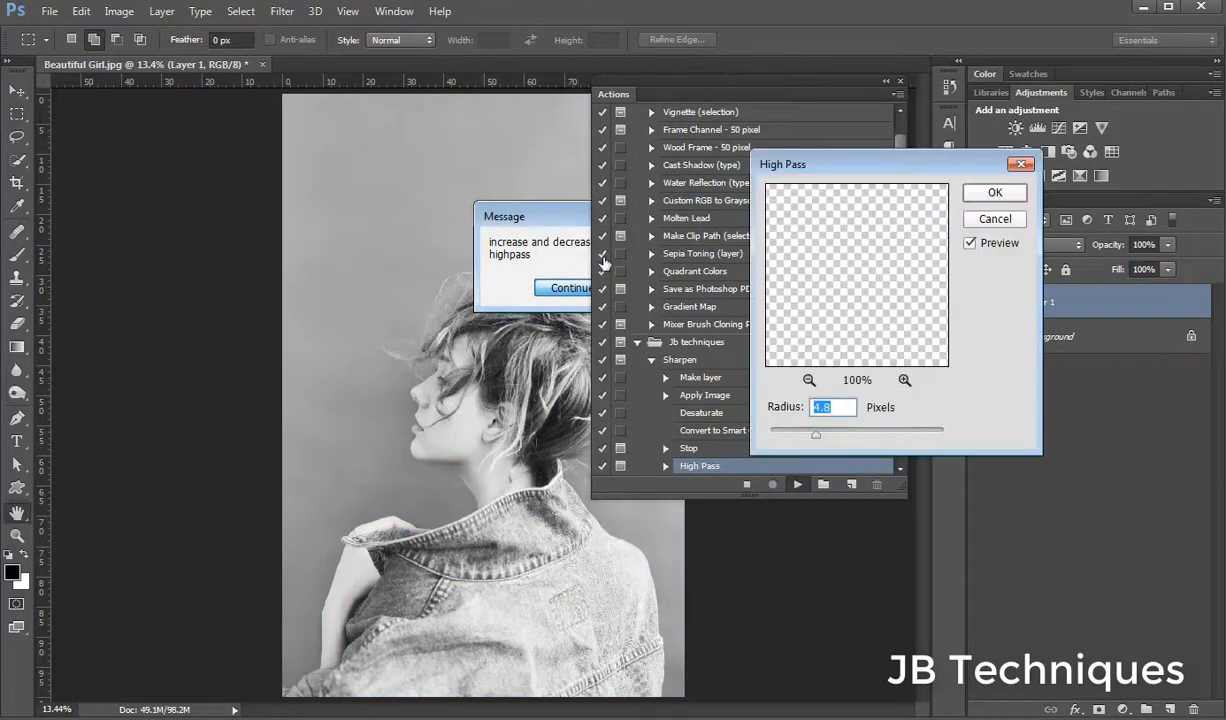
click(1008, 195)
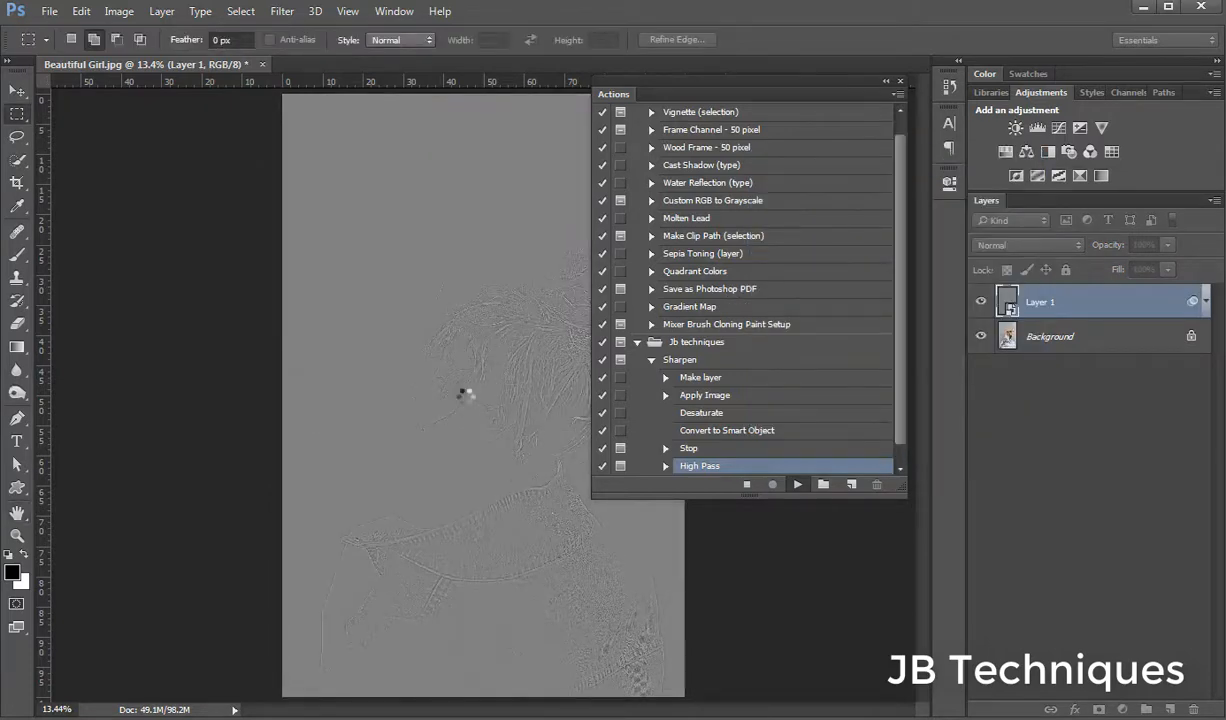